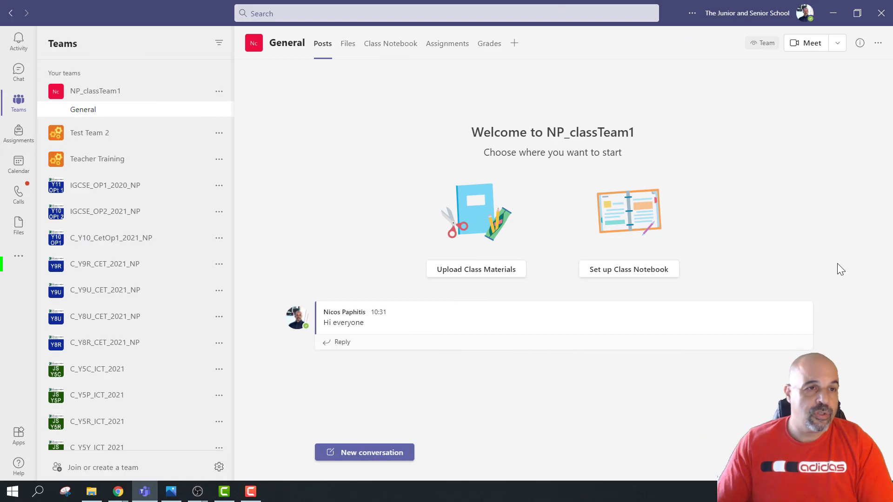
pyautogui.scroll(-10, 140, 223)
pyautogui.scroll(8, 133, 236)
pyautogui.scroll(3, 132, 236)
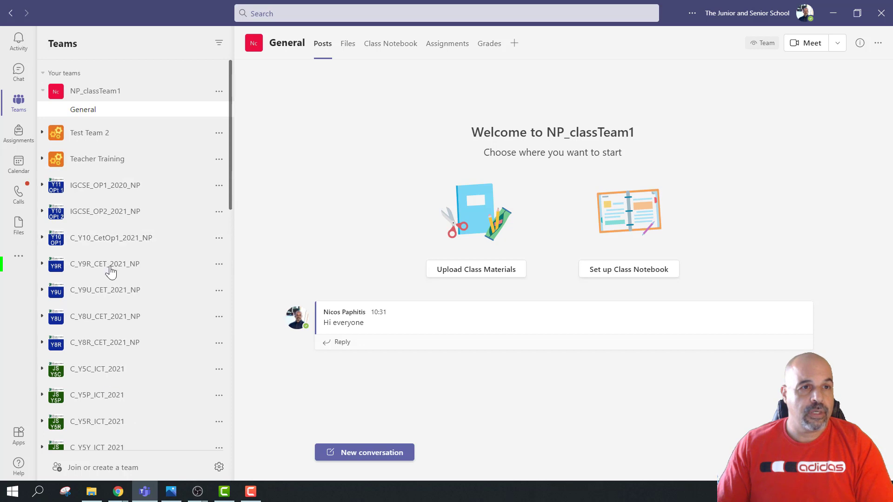
pyautogui.click(219, 466)
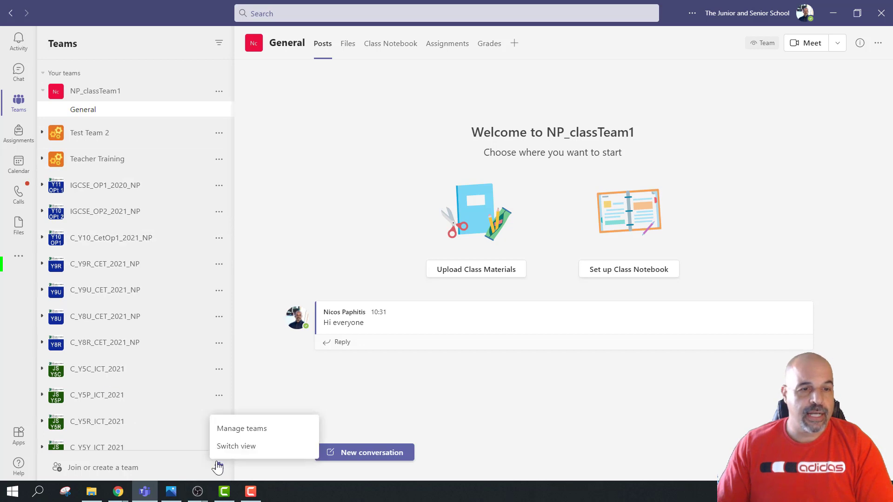
pyautogui.click(238, 449)
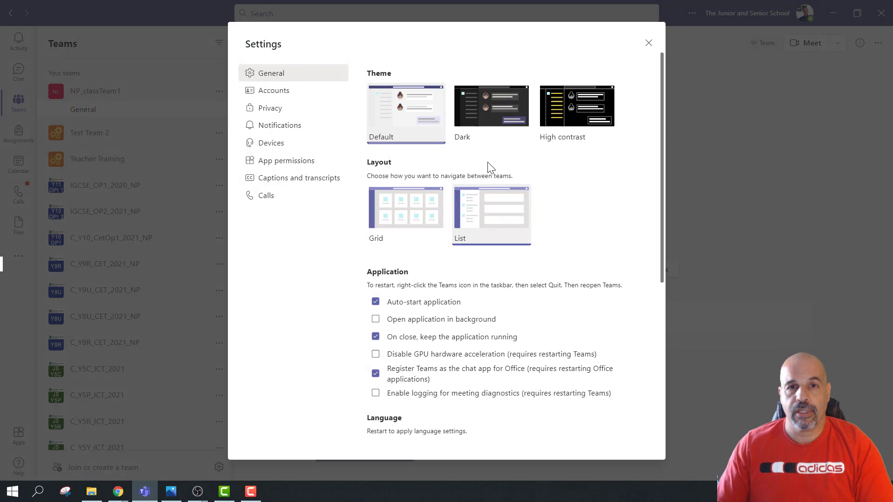
pyautogui.click(398, 222)
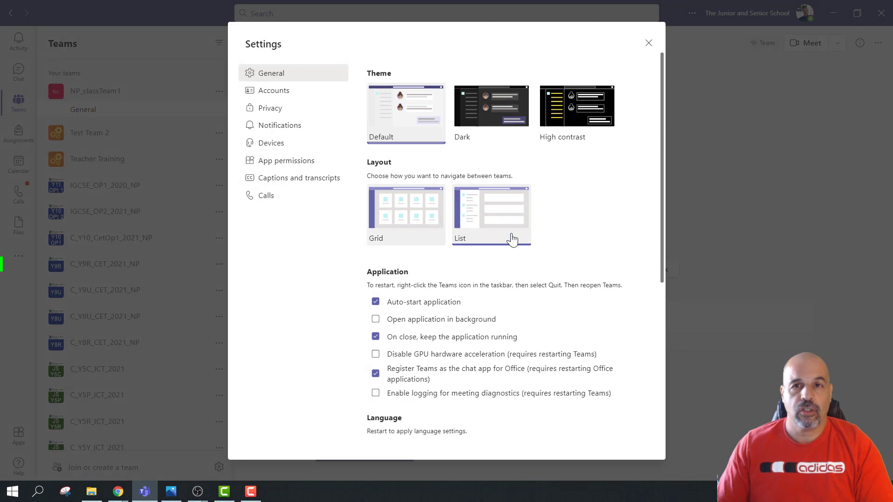
pyautogui.click(648, 43)
pyautogui.scroll(-5, 465, 237)
pyautogui.scroll(5, 472, 245)
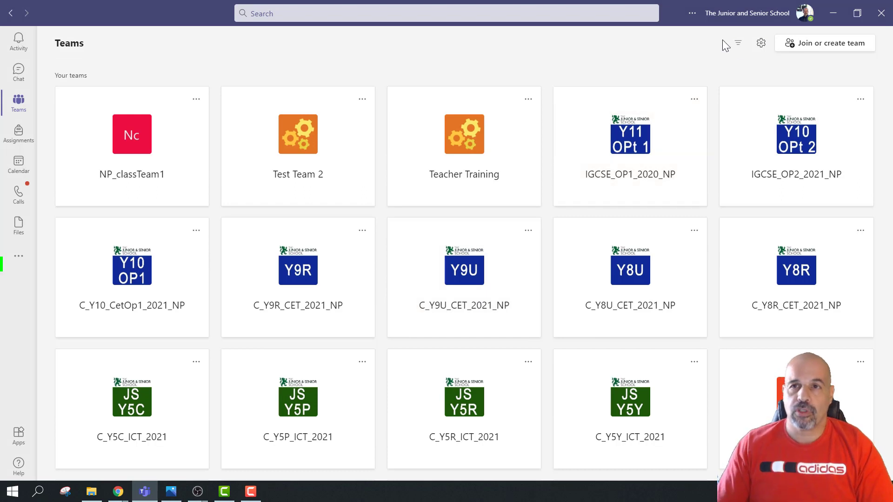
pyautogui.click(761, 42)
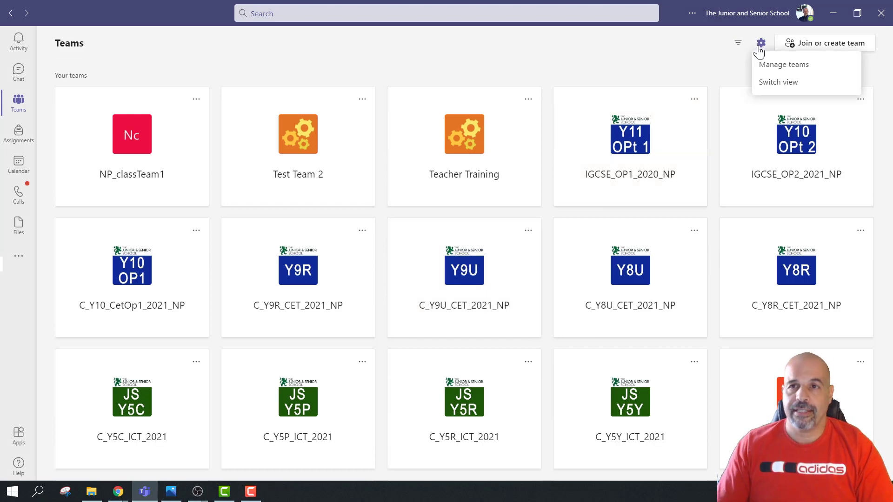
pyautogui.click(765, 85)
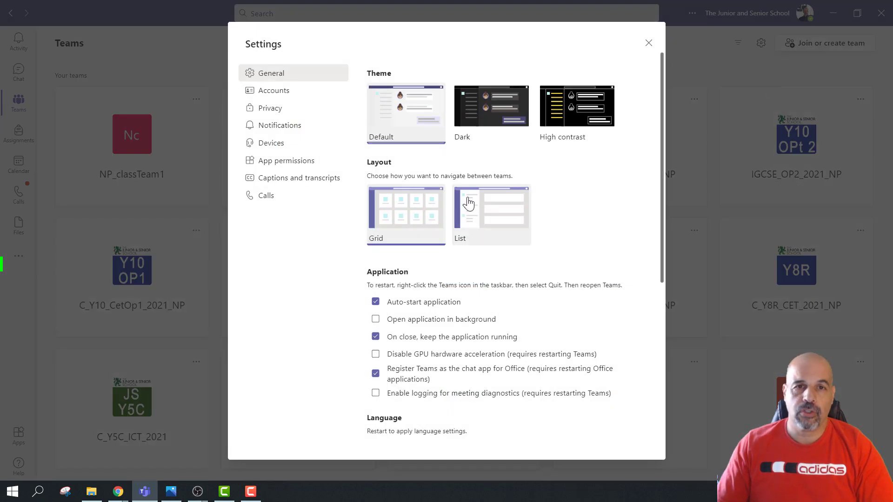
pyautogui.click(502, 230)
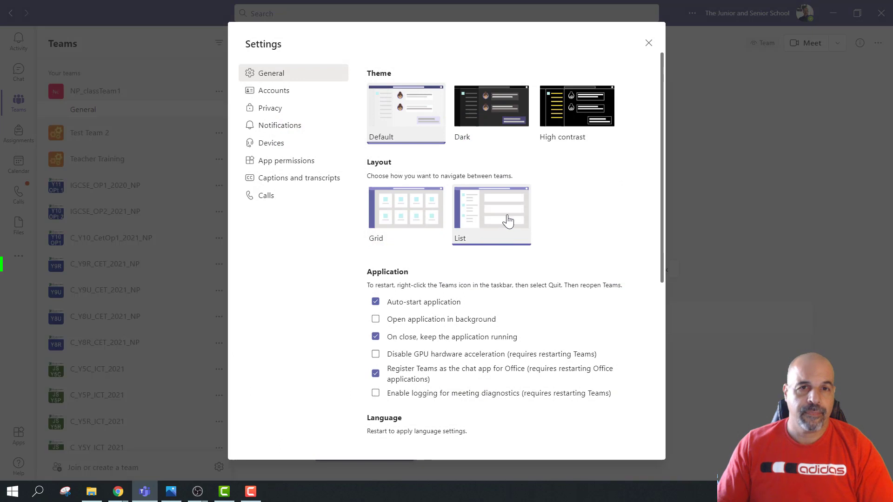
pyautogui.click(648, 43)
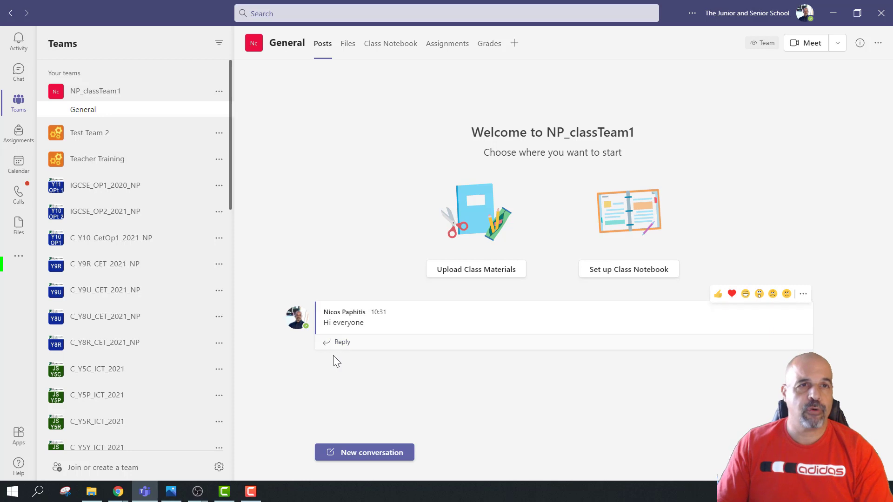
# Open NP_classTeam1's Class Notebook tab with the section and page navigation on 'My content'
pyautogui.click(402, 48)
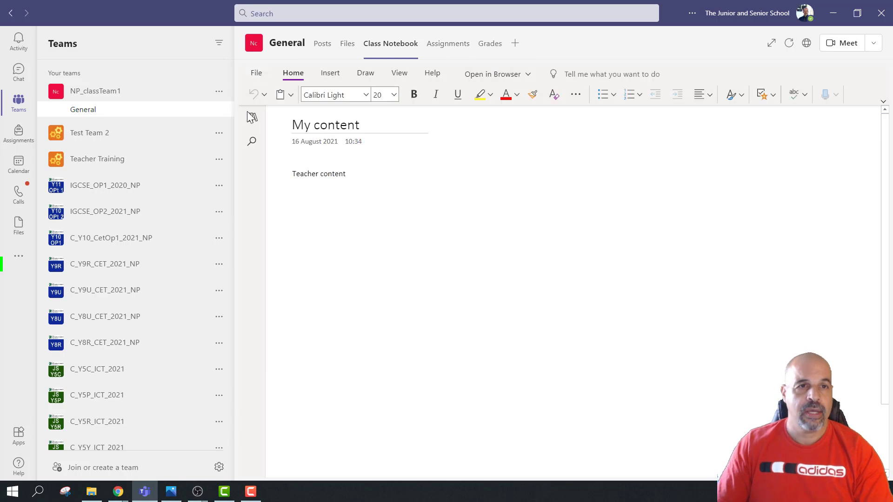
pyautogui.click(253, 117)
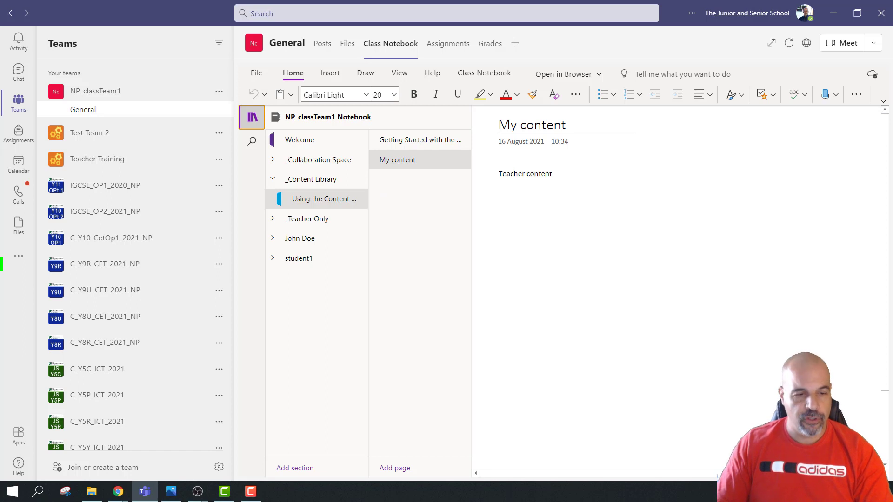
pyautogui.hotkey('alt', 'Tab')
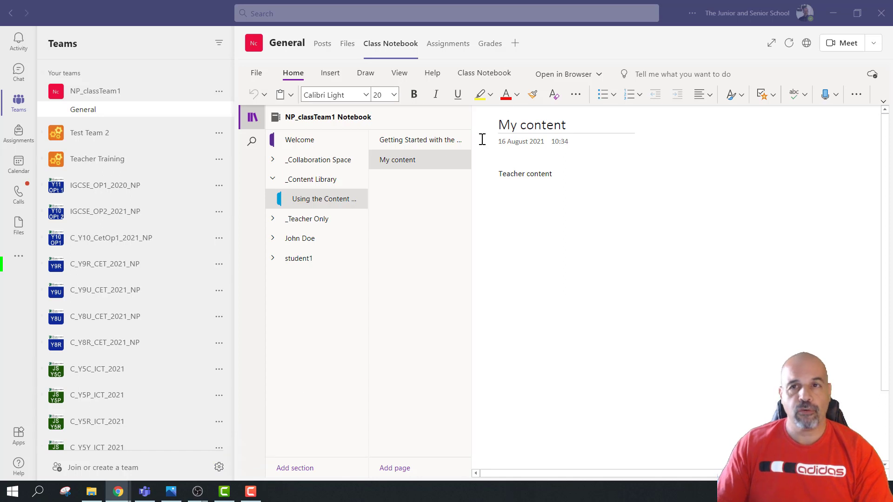
# Open Manage teams from the teams-list gear and bring NP_classTeam1 into view in the Active list
pyautogui.click(218, 467)
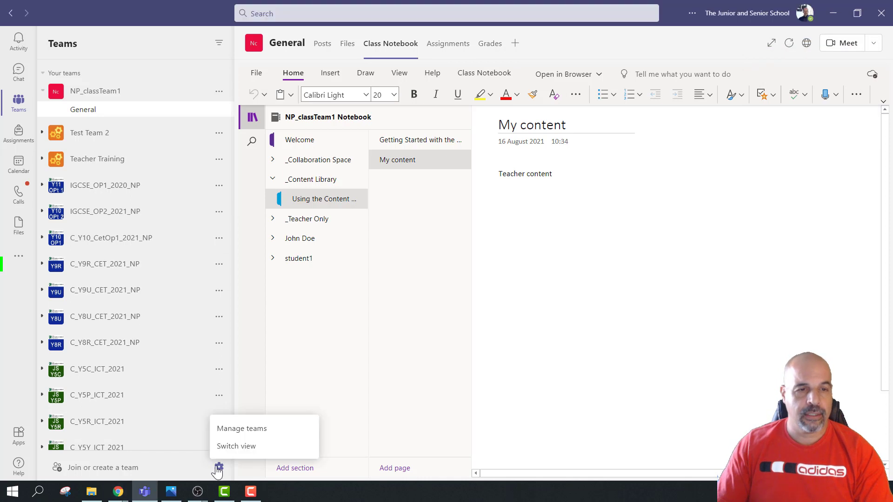
pyautogui.click(262, 432)
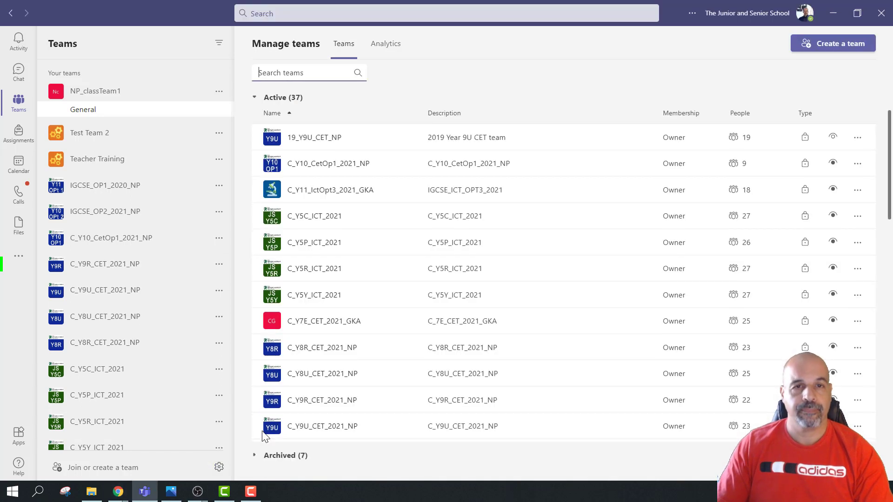
pyautogui.scroll(-13, 444, 282)
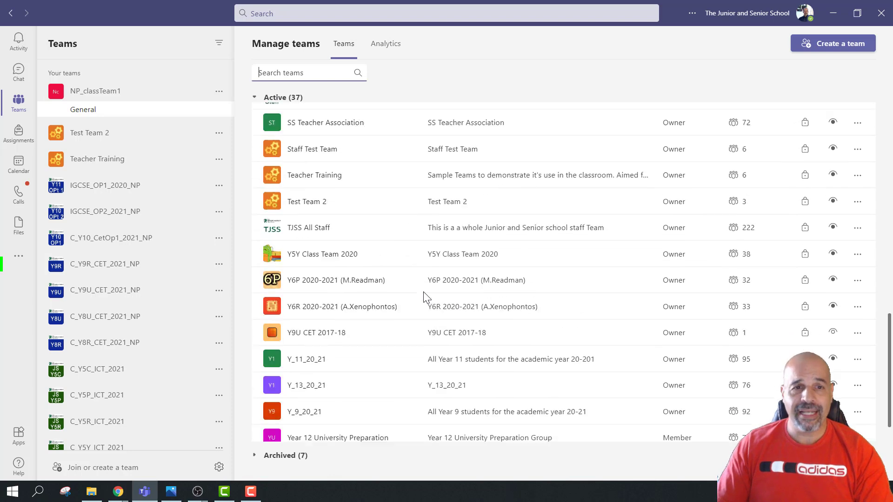
pyautogui.scroll(13, 433, 288)
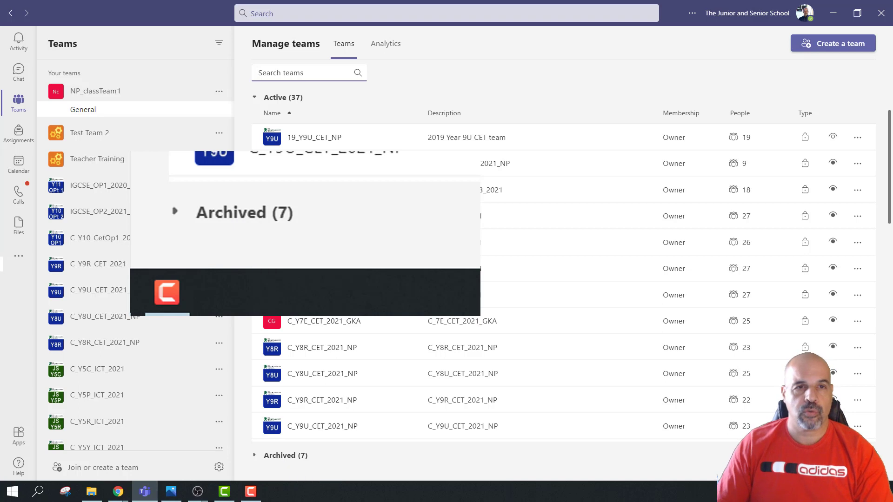
pyautogui.scroll(-7, 446, 306)
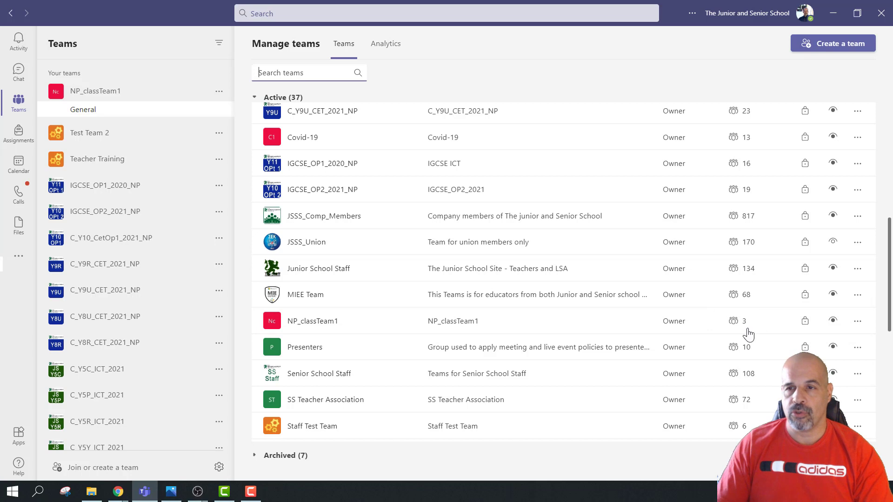
# Archive NP_classTeam1 with its SharePoint site read-only for members, then view the Archived list
pyautogui.click(857, 322)
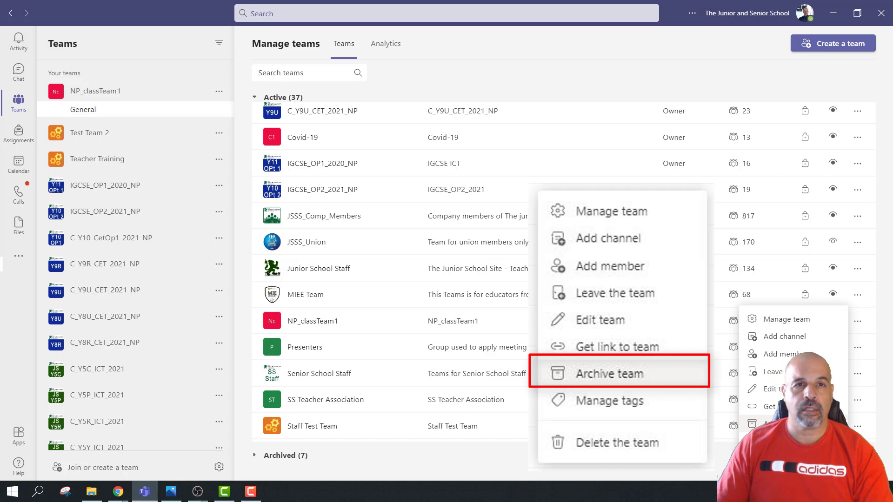
pyautogui.click(776, 424)
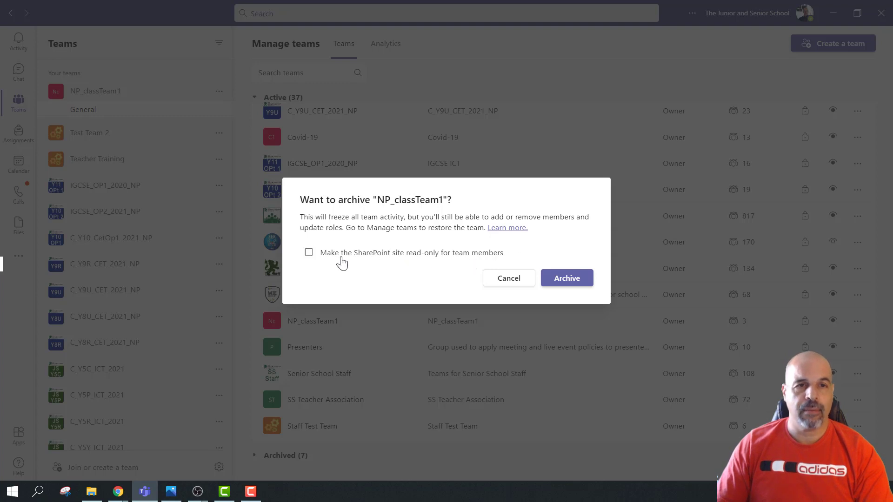
pyautogui.click(311, 254)
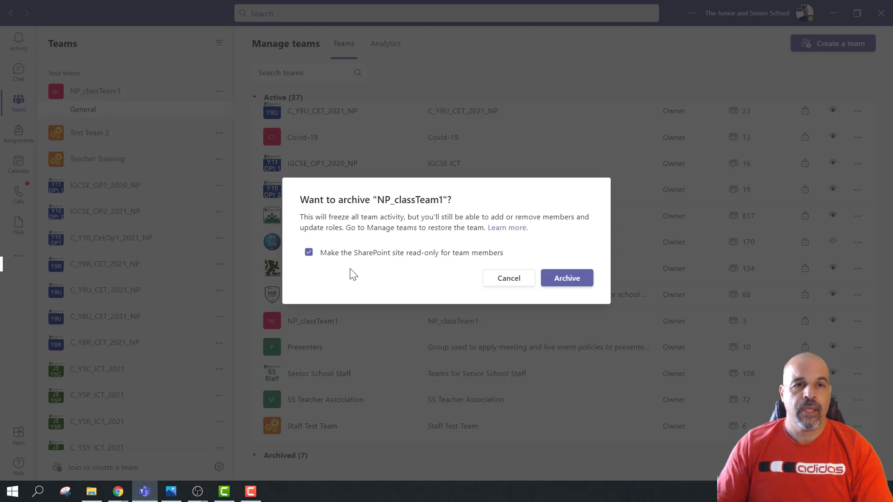
pyautogui.click(567, 279)
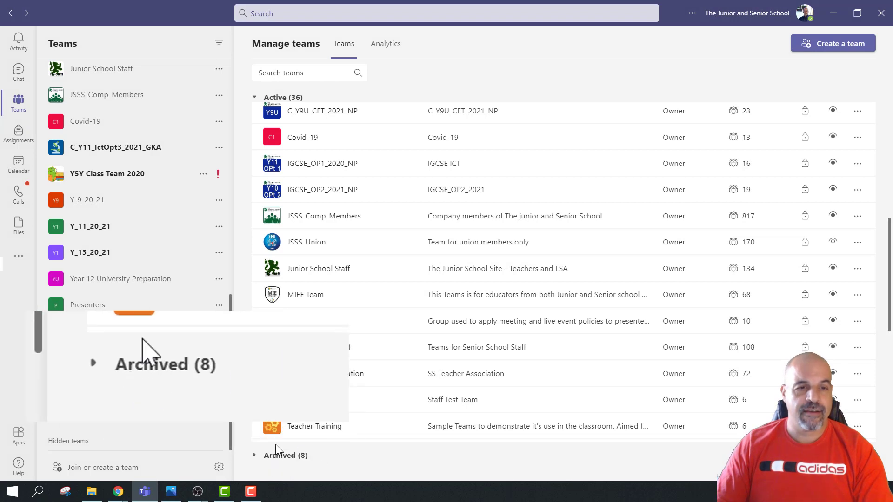
pyautogui.click(280, 455)
pyautogui.scroll(-5, 283, 418)
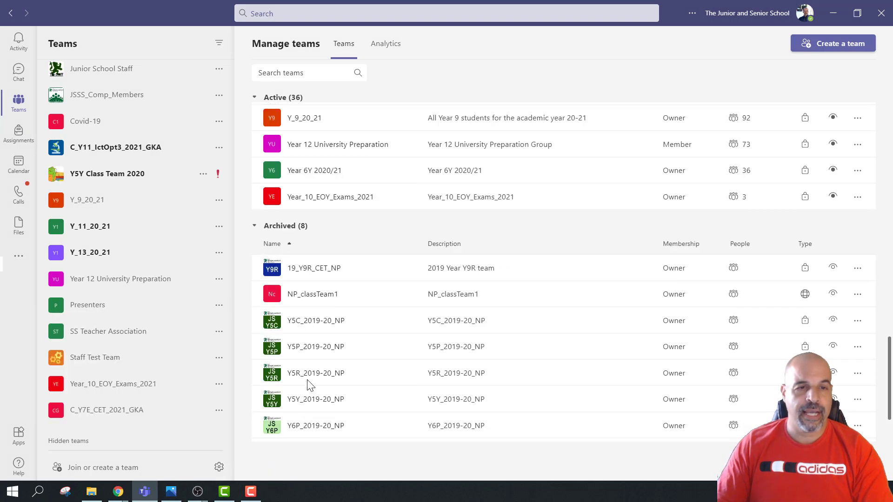
pyautogui.scroll(-1, 319, 349)
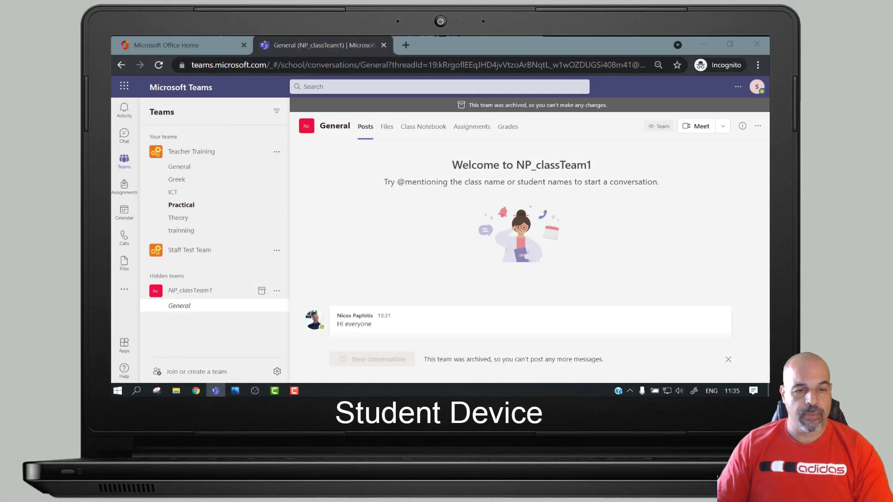
# On the student device, reload Teams, reveal hidden NP_classTeam1 and open its Class Notebook sections
pyautogui.click(159, 65)
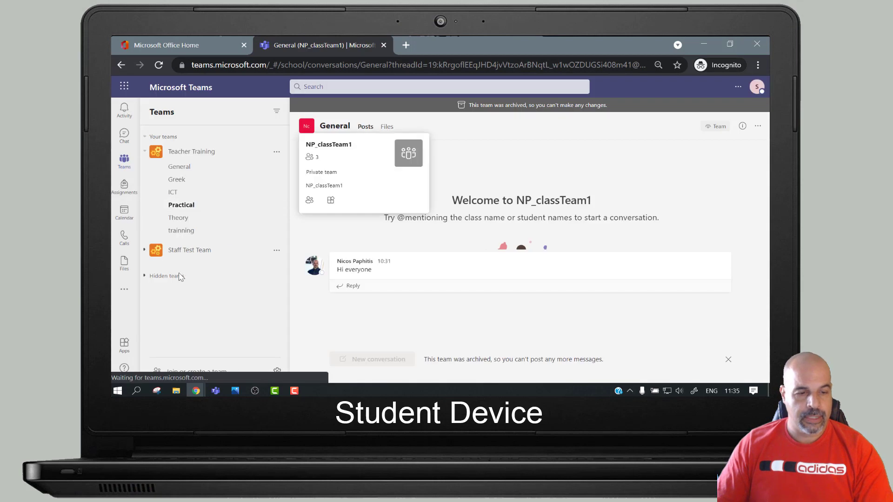
pyautogui.click(178, 277)
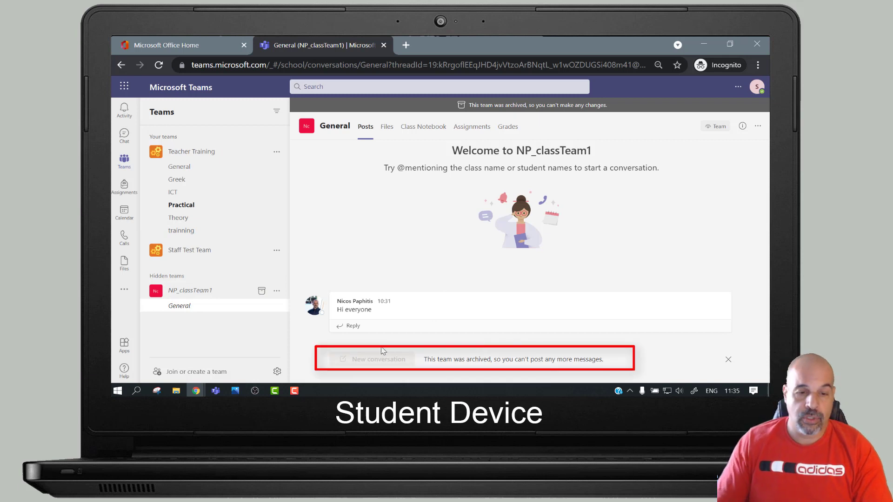
pyautogui.click(435, 129)
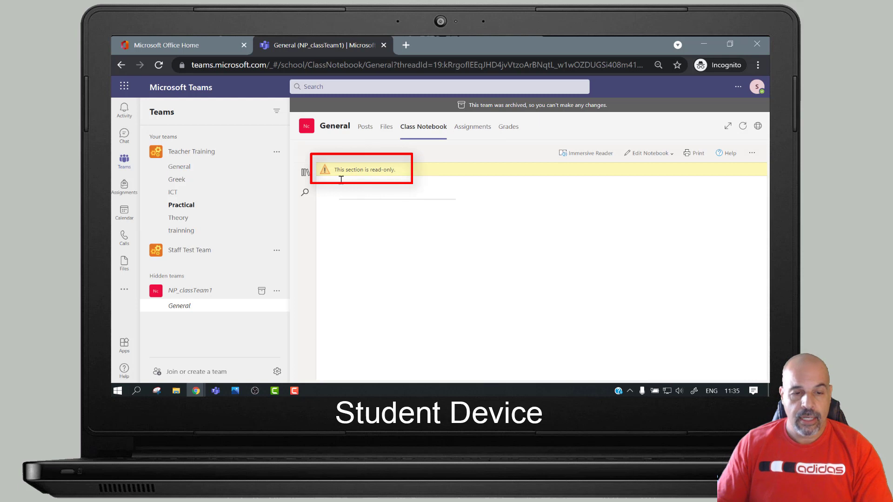
pyautogui.click(305, 172)
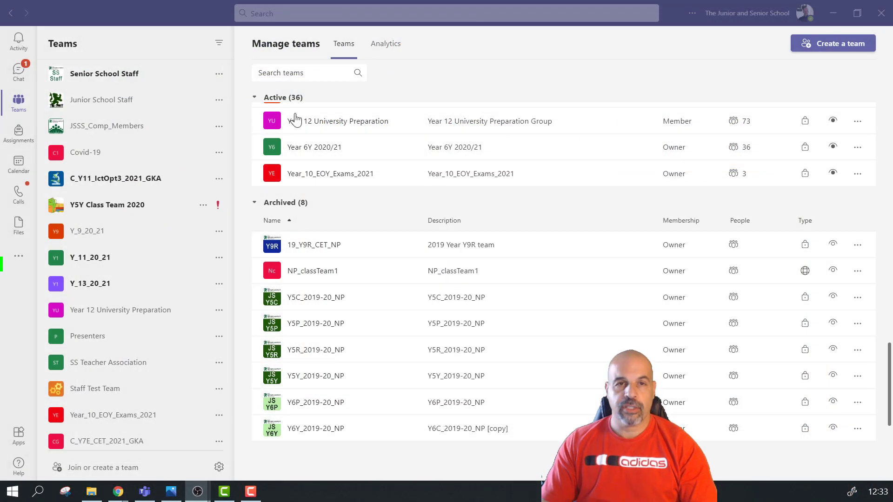
# Open the archived NP_classTeam1's General channel and look through its content
pyautogui.click(19, 102)
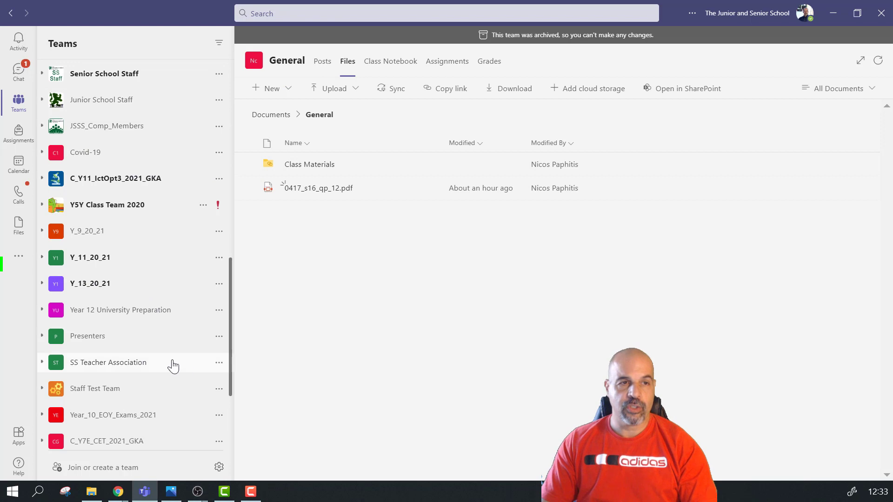
pyautogui.scroll(-2, 185, 363)
pyautogui.scroll(-2, 150, 420)
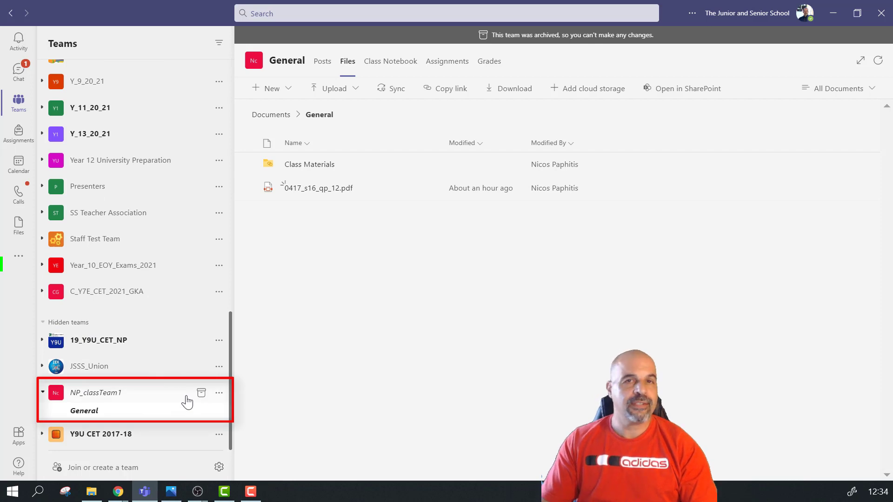
# From Manage teams' Archived list, open NP_classTeam1's General channel Files tab
pyautogui.click(219, 467)
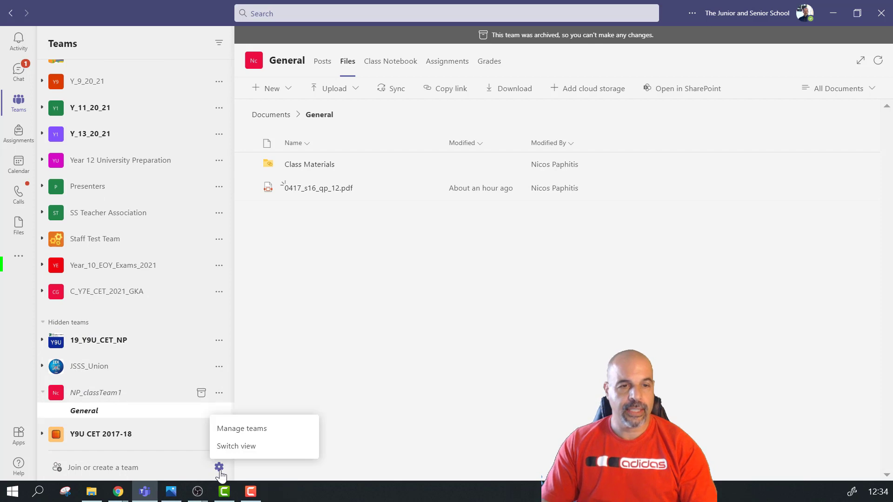
pyautogui.click(244, 428)
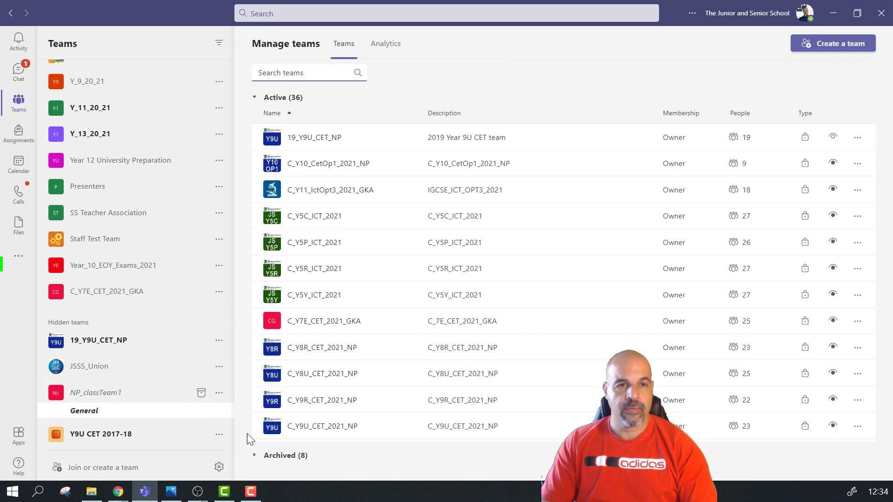
pyautogui.click(282, 457)
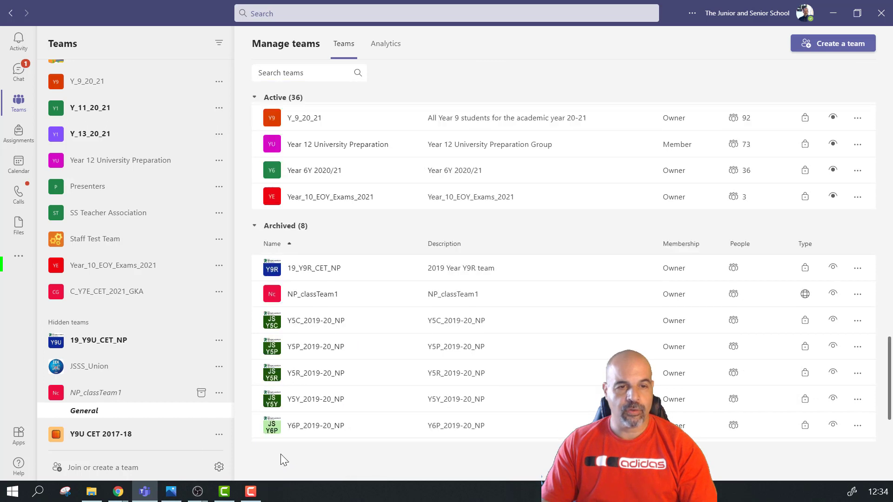
pyautogui.click(313, 294)
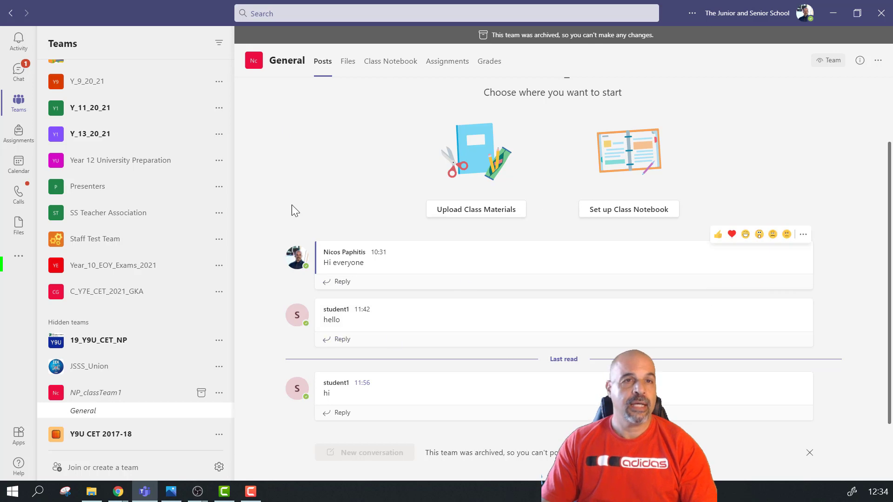
pyautogui.click(343, 62)
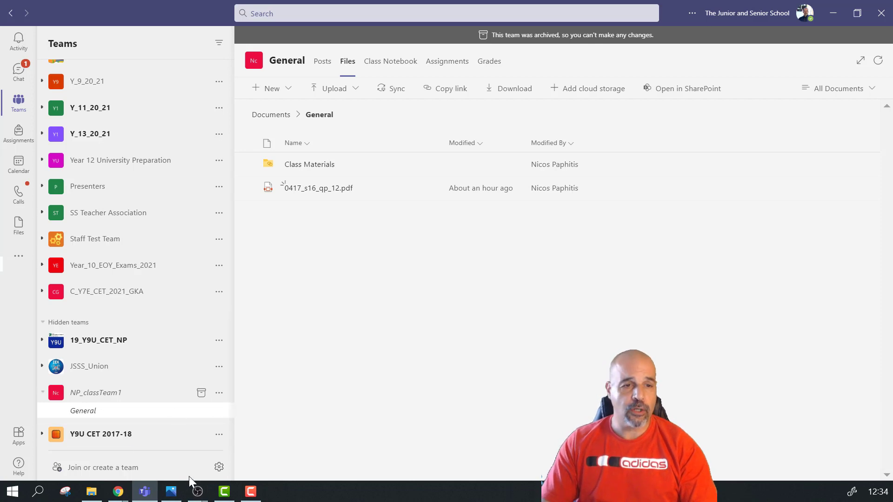
pyautogui.click(218, 467)
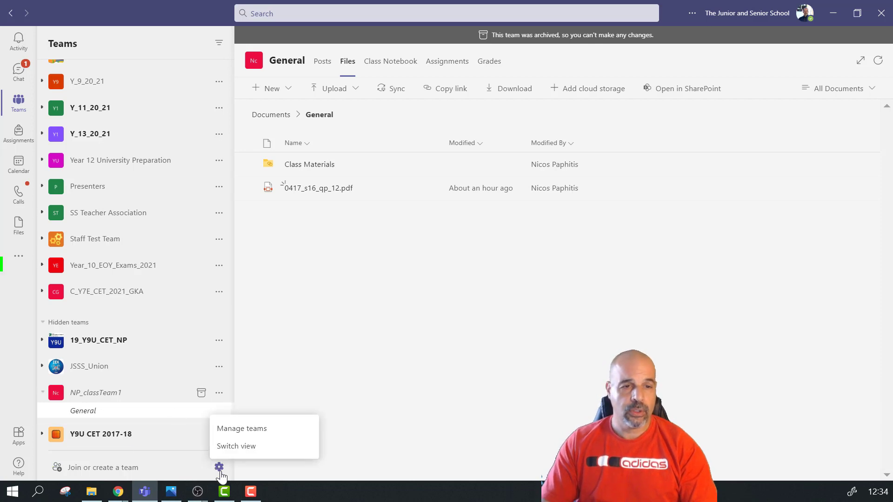
# In Manage teams, expand Archived and choose Restore team for NP_classTeam1
pyautogui.click(259, 430)
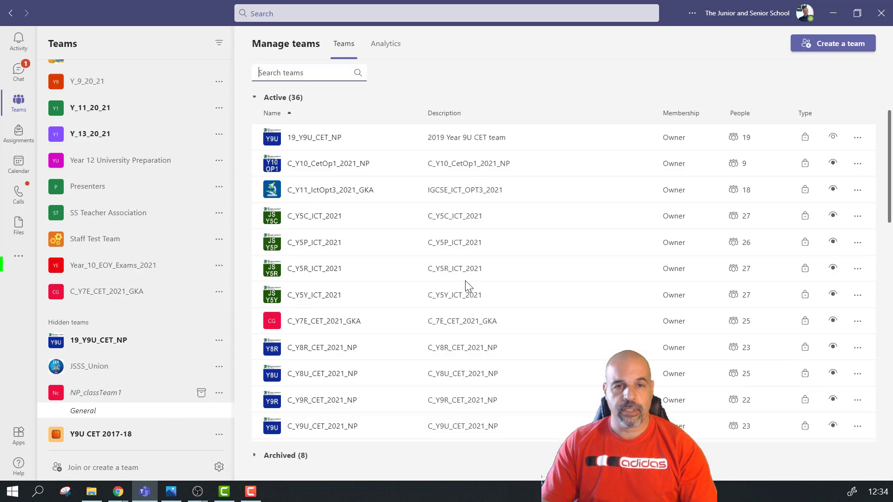
pyautogui.click(284, 455)
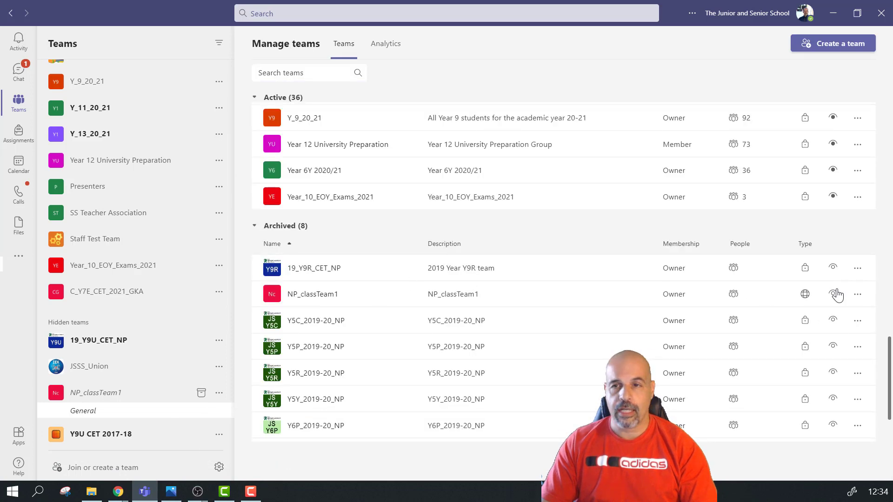
pyautogui.click(857, 295)
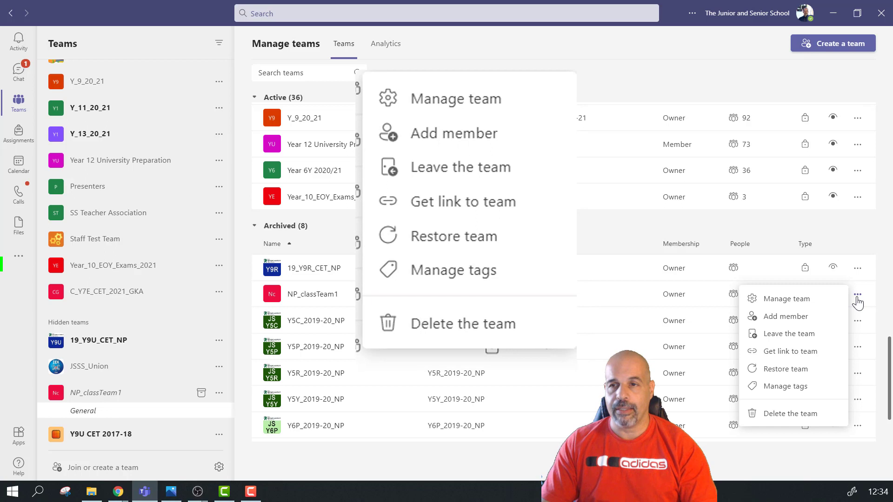
pyautogui.click(814, 370)
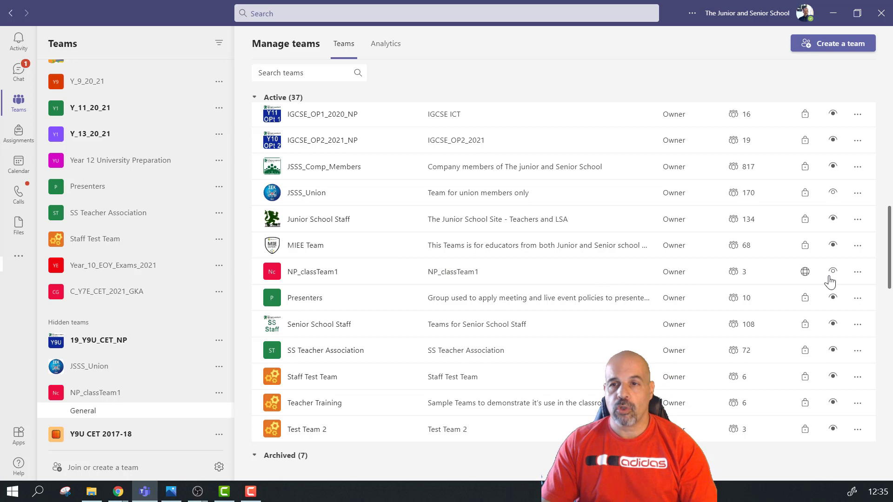
# Show NP_classTeam1 again using the eye icon on its Manage teams row
pyautogui.press('super+plus')
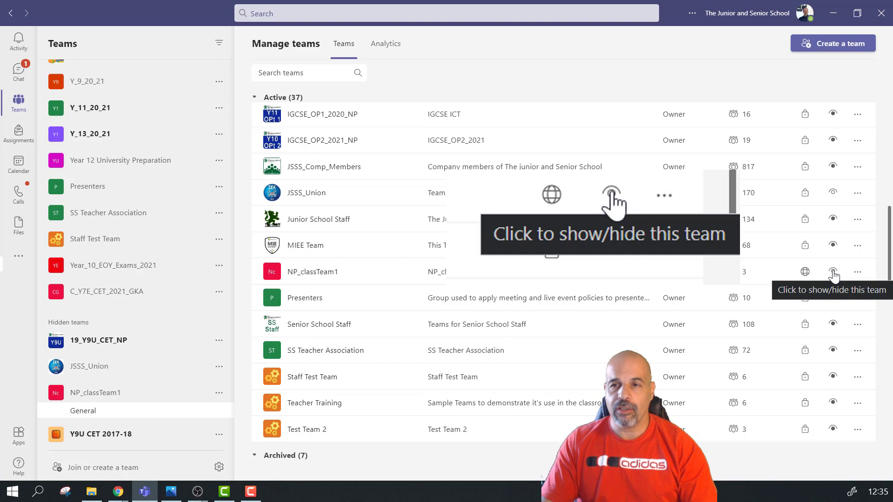
pyautogui.click(832, 274)
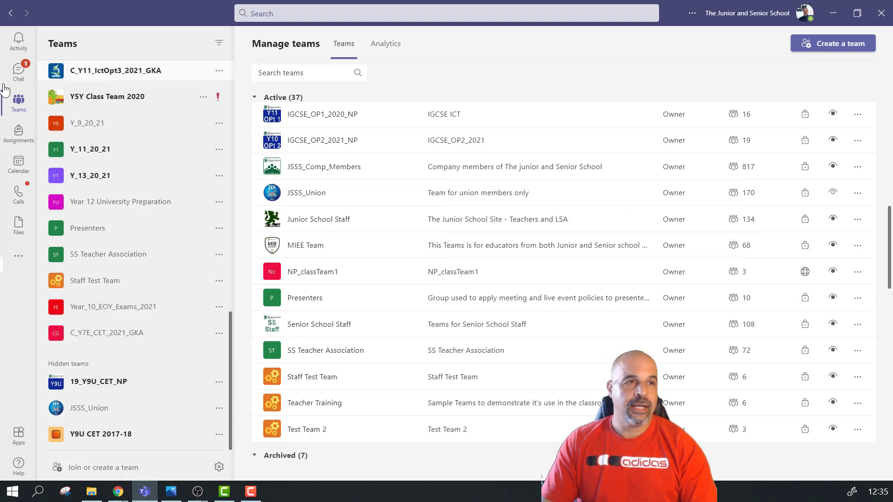
# Open NP_classTeam1's General channel and check both its Posts and Files tabs
pyautogui.click(18, 103)
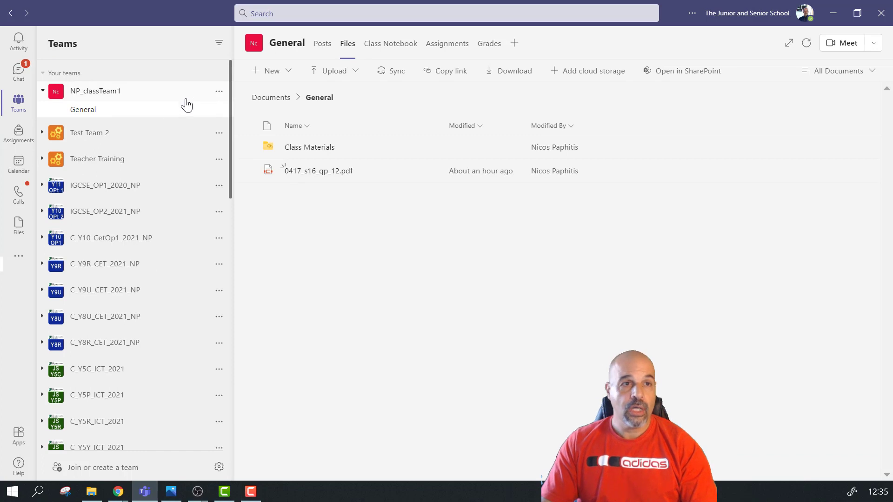
pyautogui.click(163, 115)
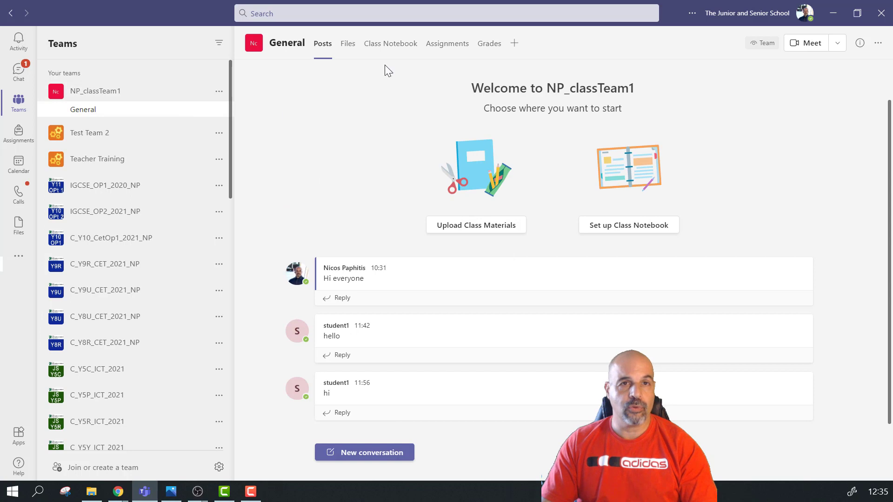
pyautogui.click(346, 44)
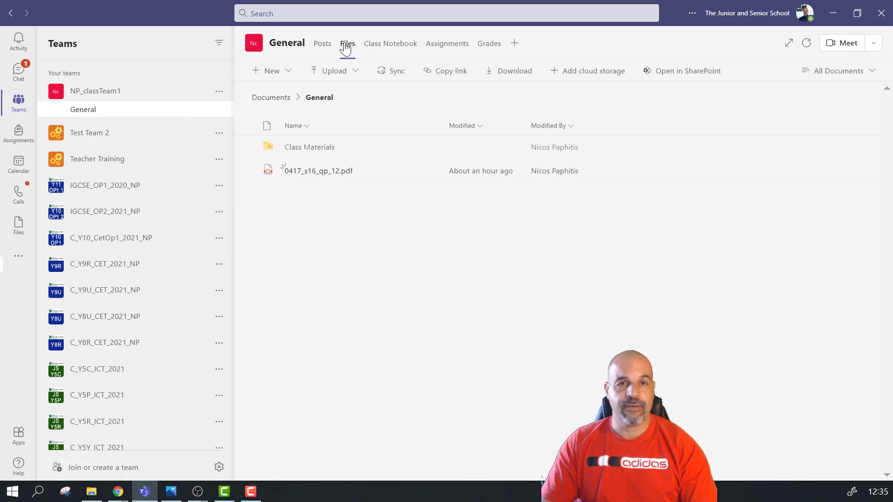
pyautogui.click(168, 113)
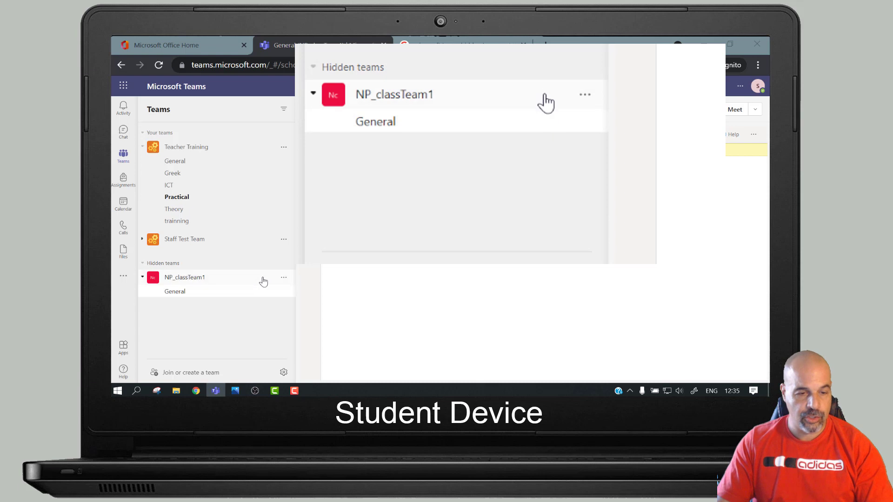
# As the student, show NP_classTeam1 and post 'hello there' as a new General conversation
pyautogui.click(283, 278)
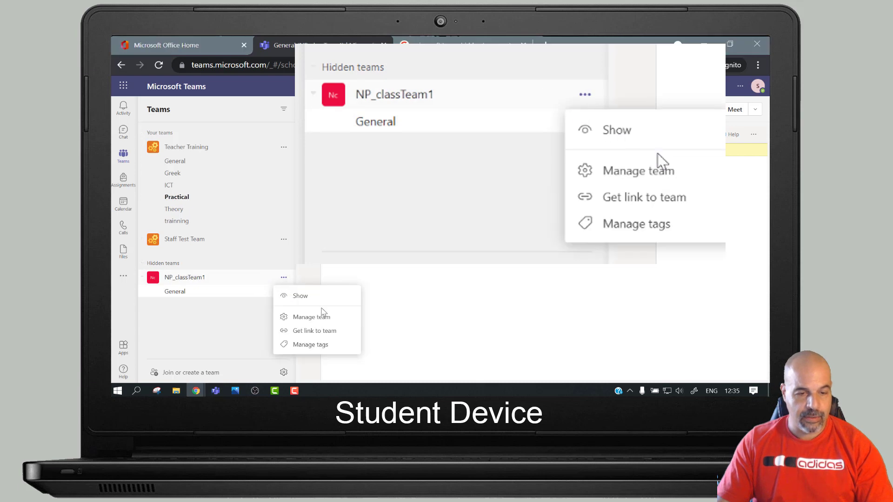
pyautogui.click(298, 296)
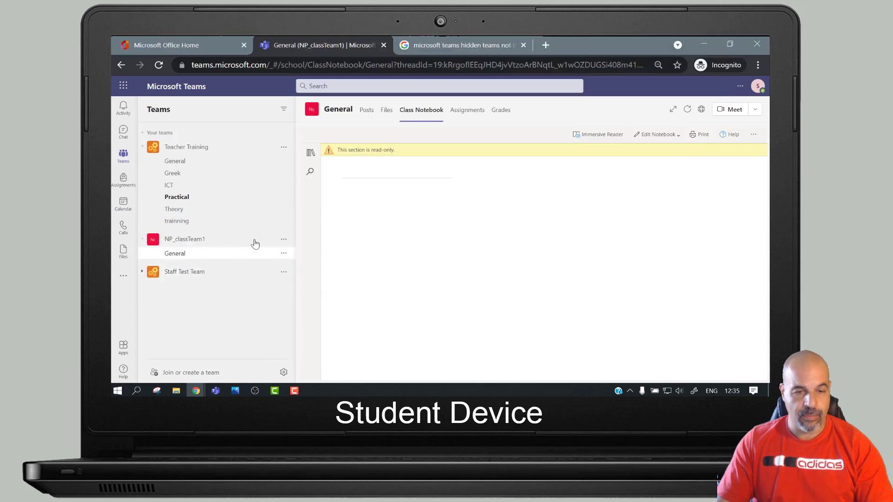
pyautogui.click(366, 110)
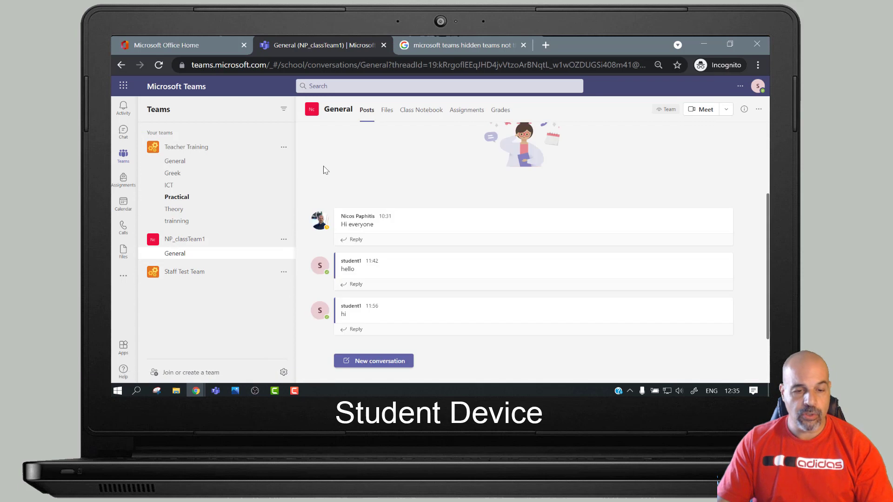
pyautogui.click(374, 361)
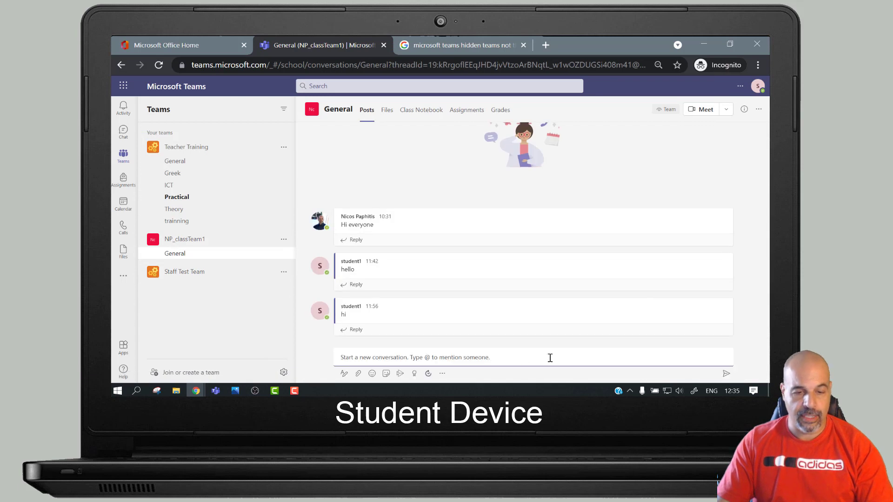
pyautogui.write('hello')
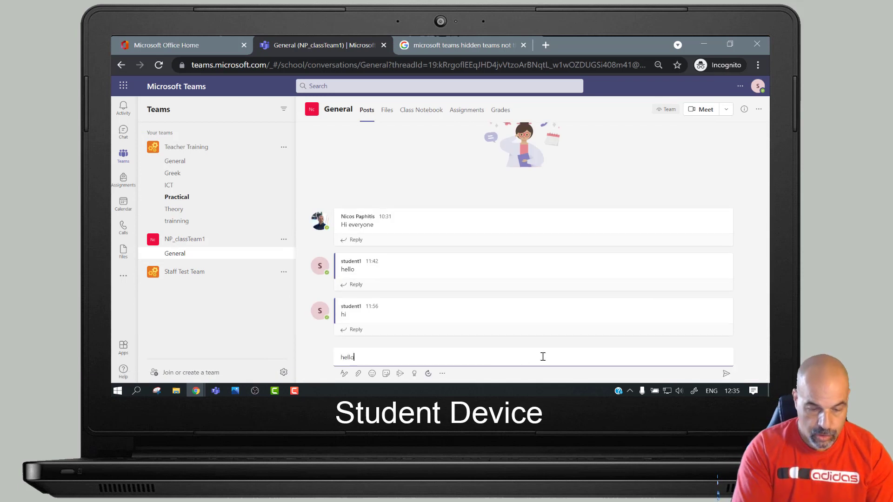
pyautogui.write(' there')
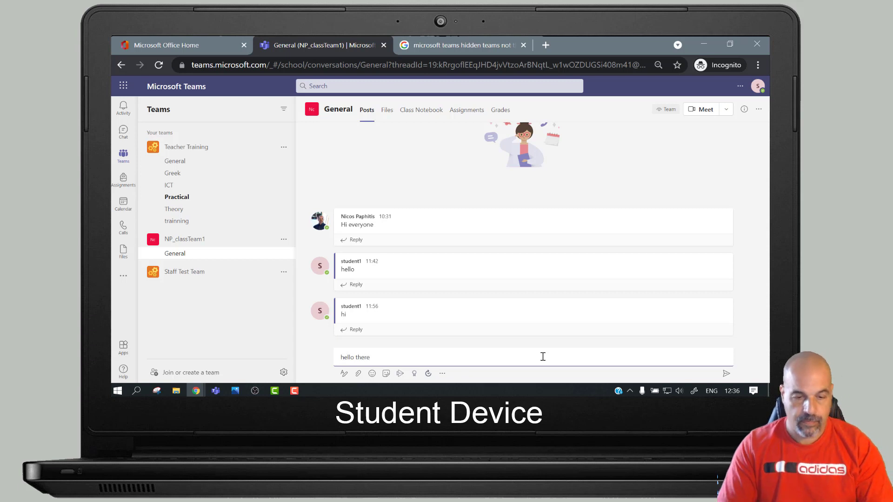
pyautogui.press('Return')
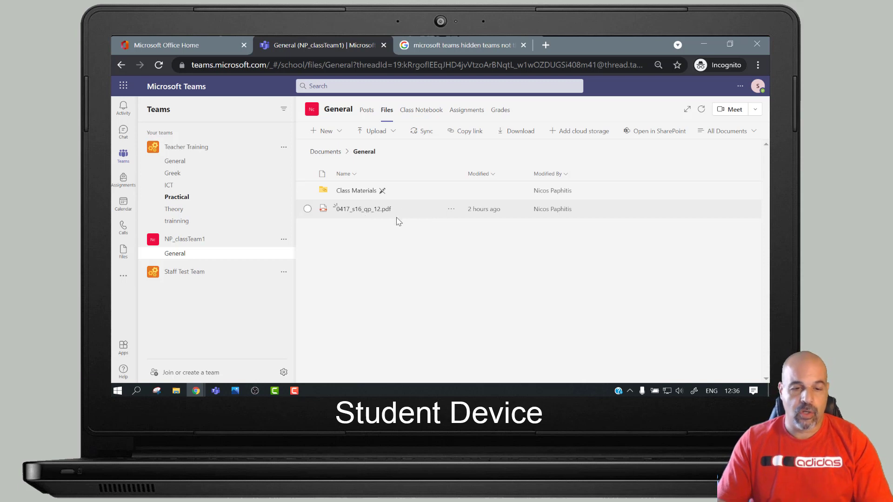
# As the student, open and close 0417_s16_qp_12.pdf, open Class Materials, then return to Posts
pyautogui.click(360, 212)
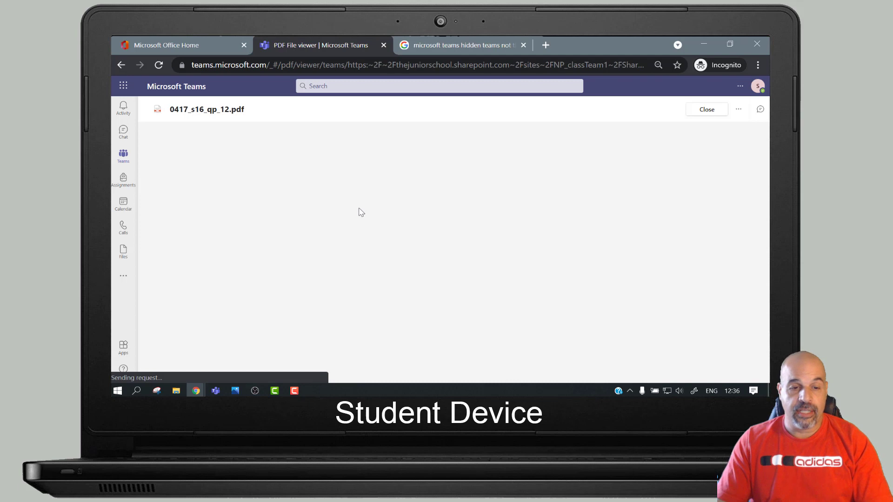
pyautogui.click(705, 111)
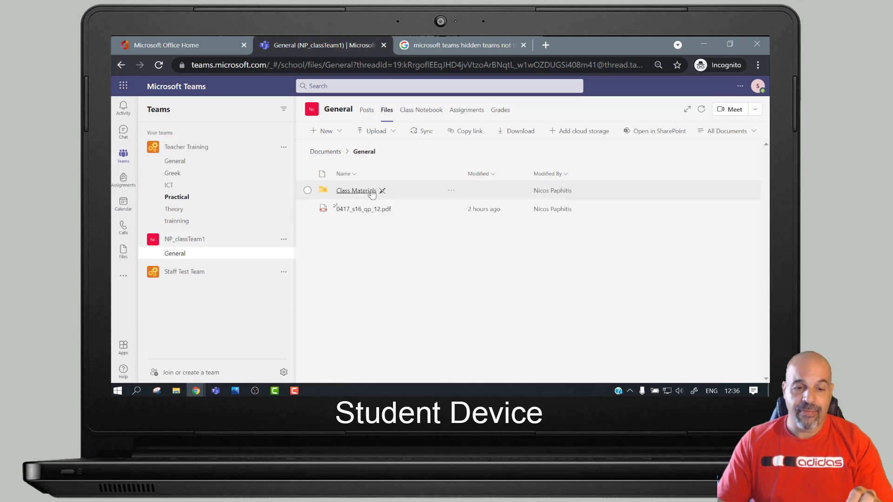
pyautogui.click(372, 192)
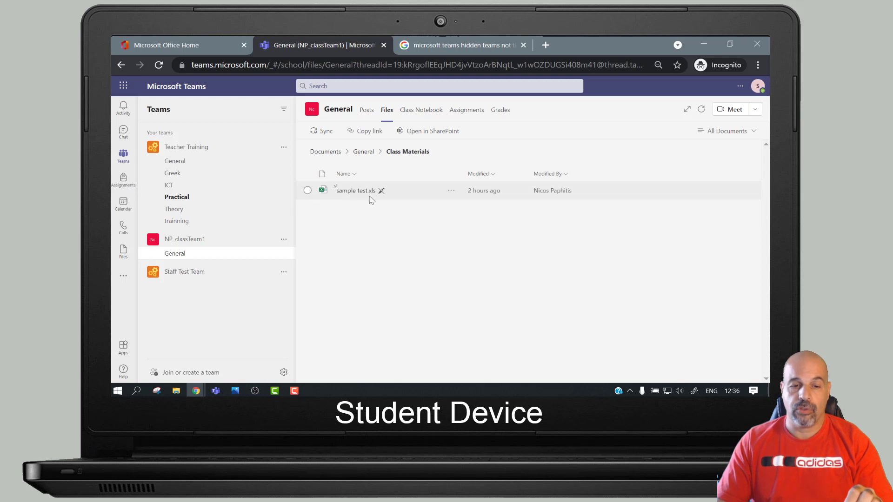
pyautogui.click(371, 115)
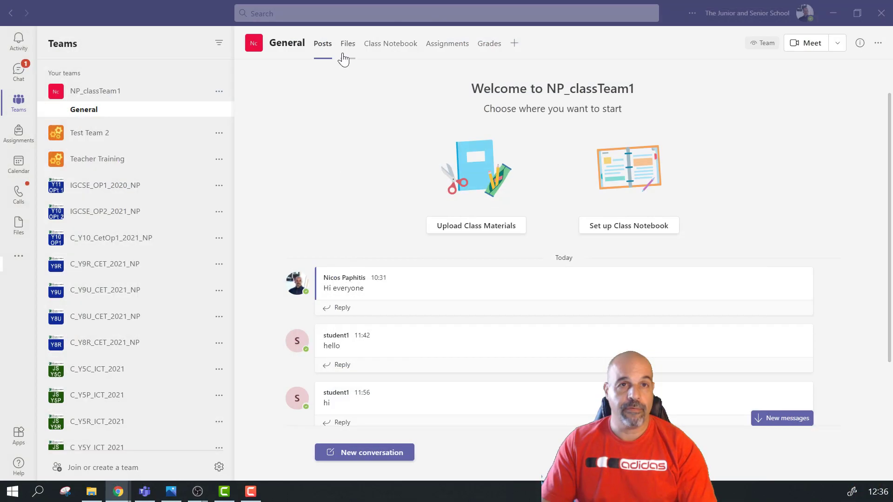
# Show the Files tab of the NP_classTeam1 General channel, listing Class Materials and 0417_s16_qp_12.pdf
pyautogui.click(350, 58)
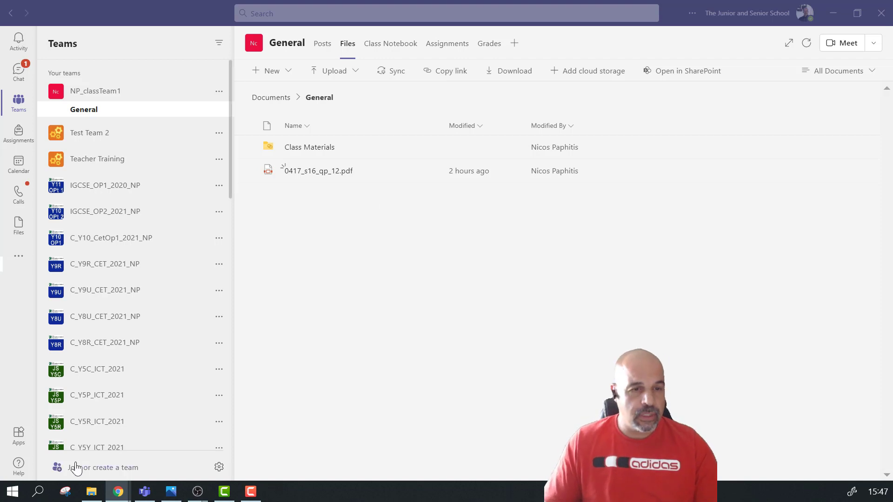
# Go to Manage teams and bring up the actions menu for NP_classTeam1
pyautogui.click(219, 467)
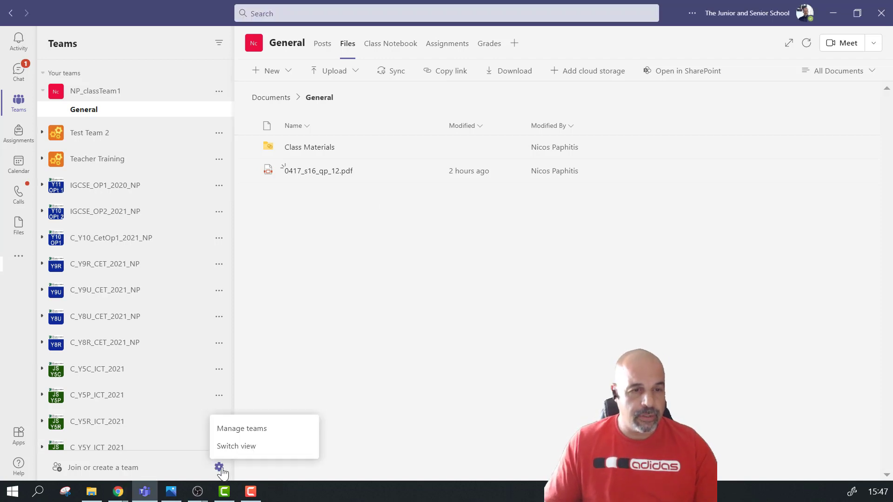
pyautogui.click(280, 436)
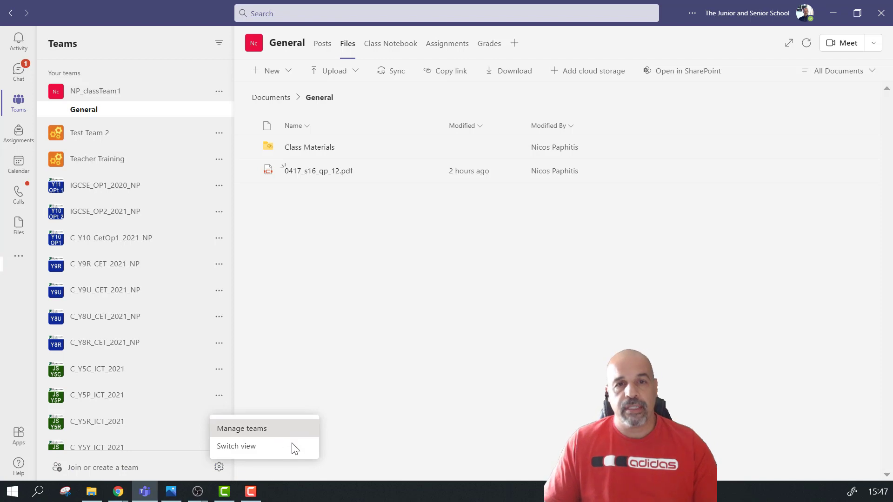
pyautogui.scroll(-12, 439, 303)
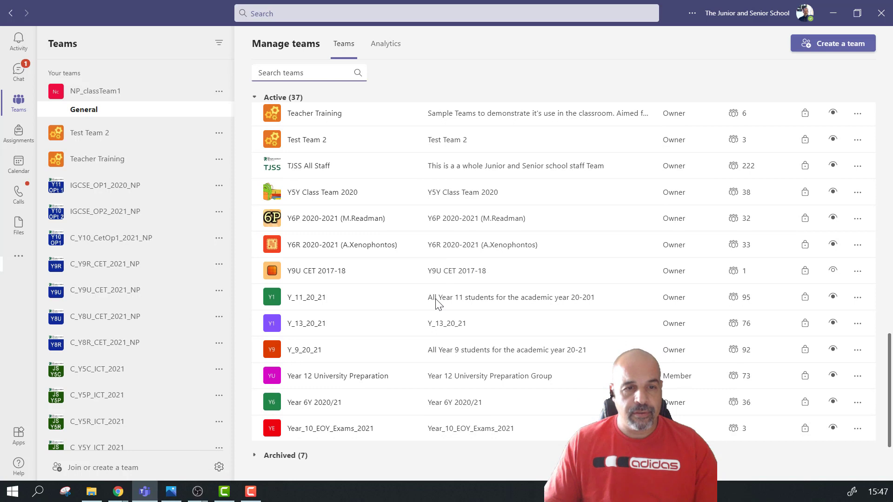
pyautogui.scroll(6, 439, 303)
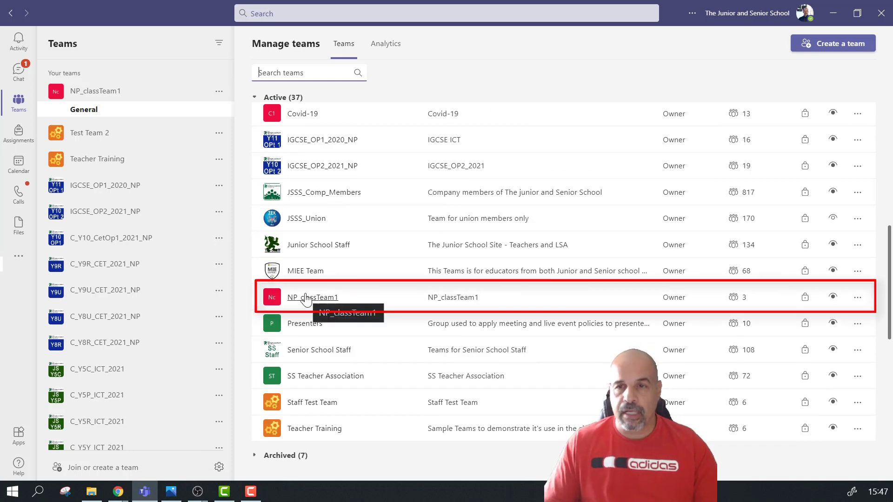
pyautogui.click(858, 300)
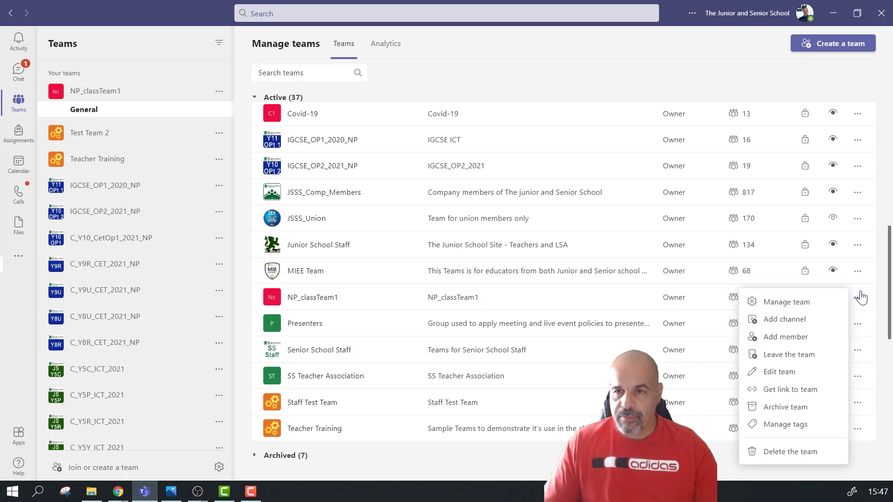
# Delete the NP_classTeam1 team, acknowledging that everything will be deleted
pyautogui.click(781, 453)
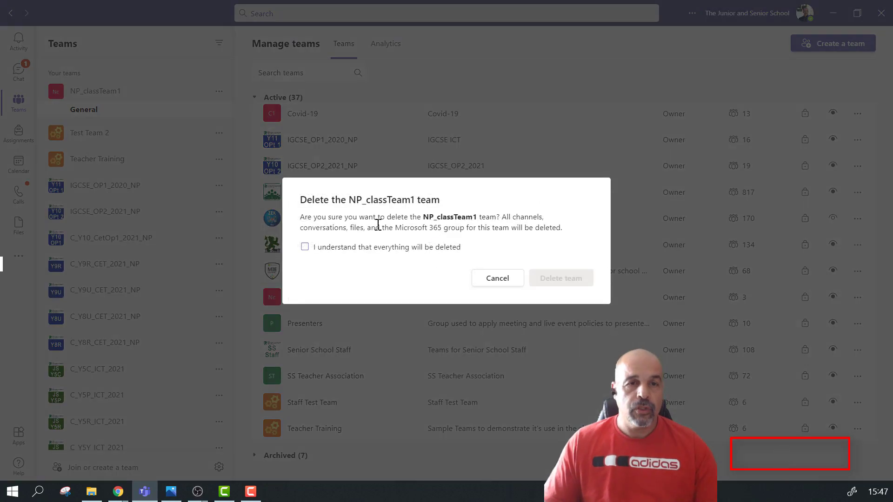
pyautogui.click(326, 247)
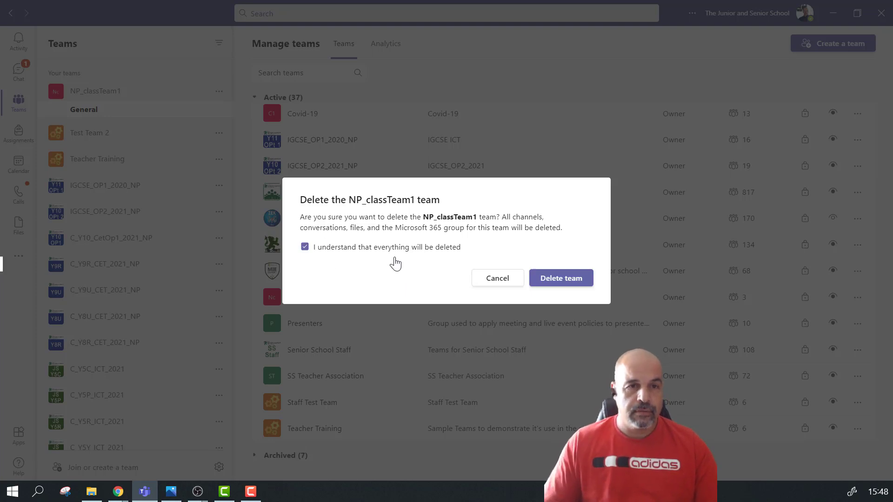
pyautogui.click(572, 284)
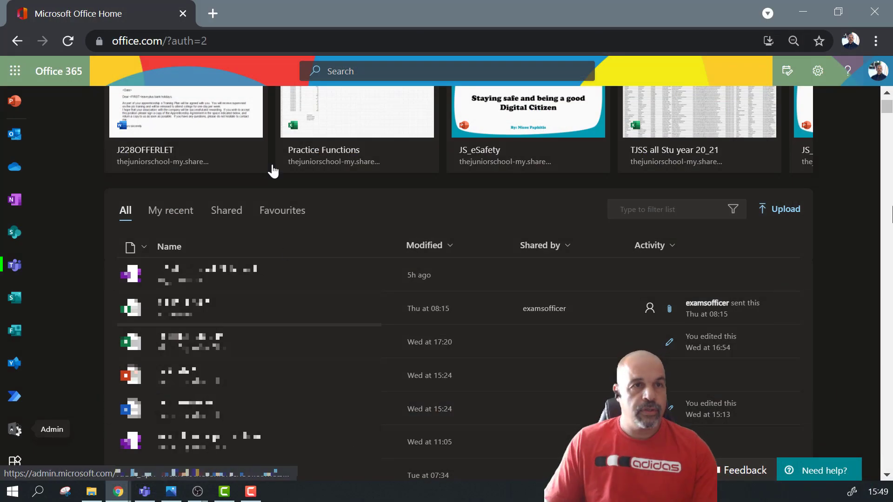
# Open Groups > Deleted groups in the Microsoft 365 admin center to find NP_classTeam1
pyautogui.click(18, 432)
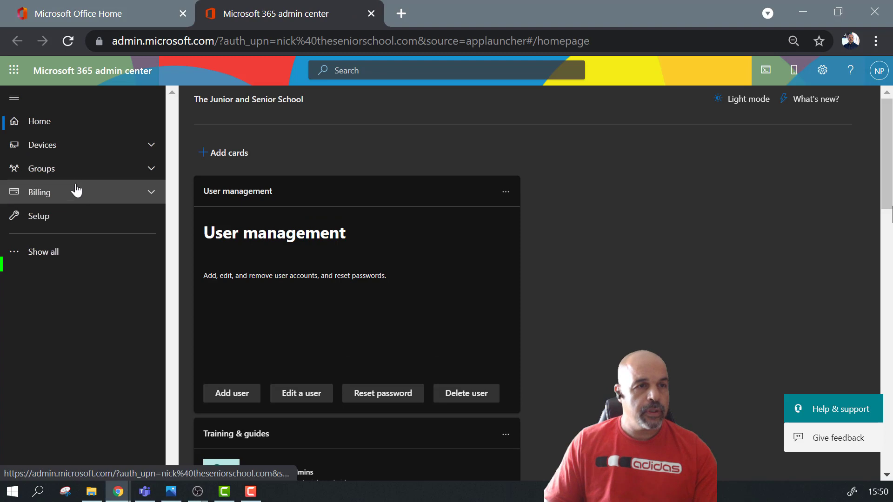
pyautogui.click(48, 172)
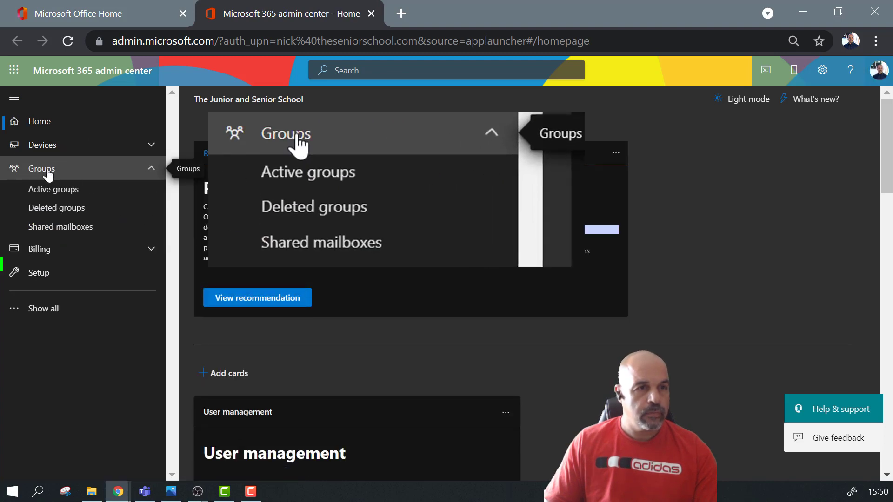
pyautogui.click(53, 215)
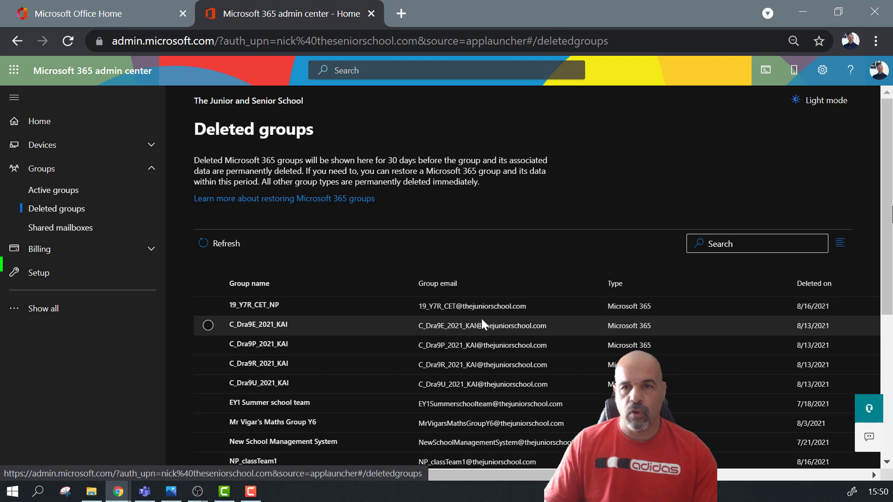
# Select NP_classTeam1 in Deleted groups, restore it, and close the confirmation panel
pyautogui.scroll(-3, 431, 325)
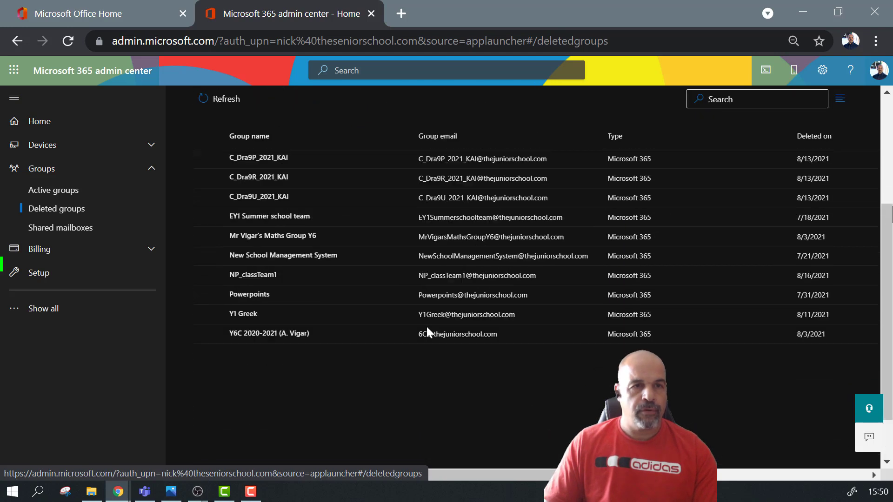
pyautogui.scroll(5, 425, 325)
pyautogui.scroll(-2, 428, 328)
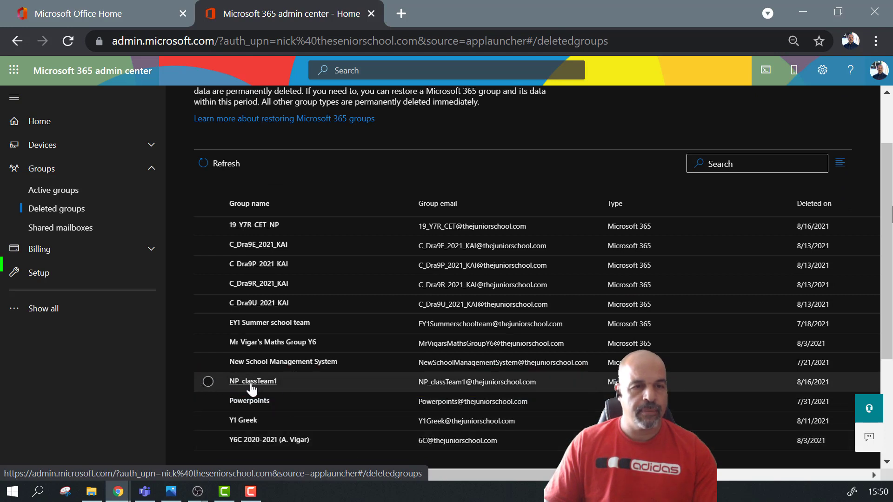
pyautogui.click(208, 382)
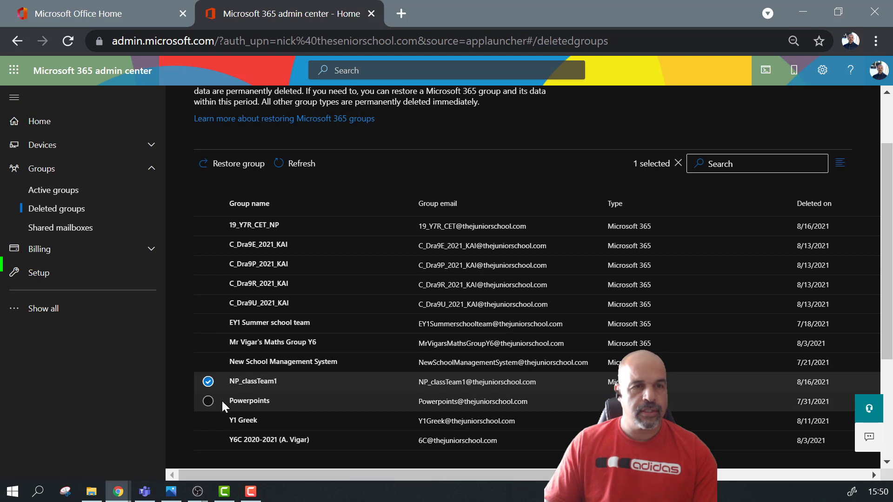
pyautogui.click(229, 167)
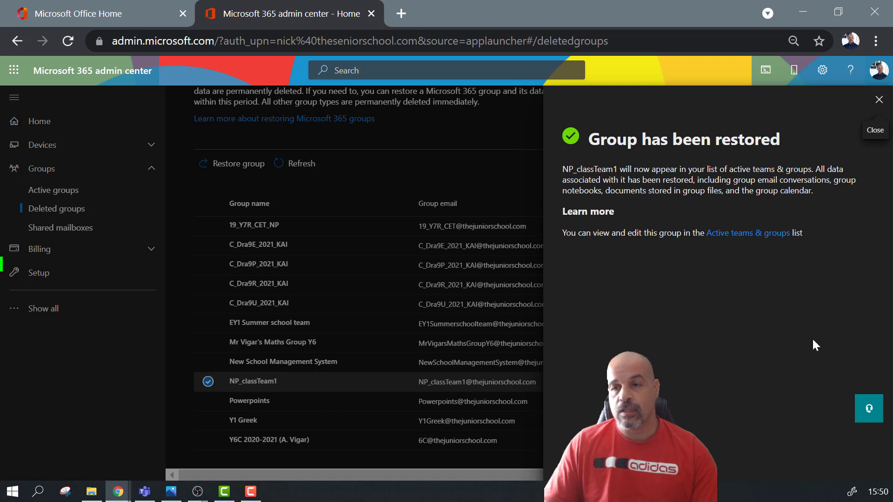
pyautogui.click(879, 99)
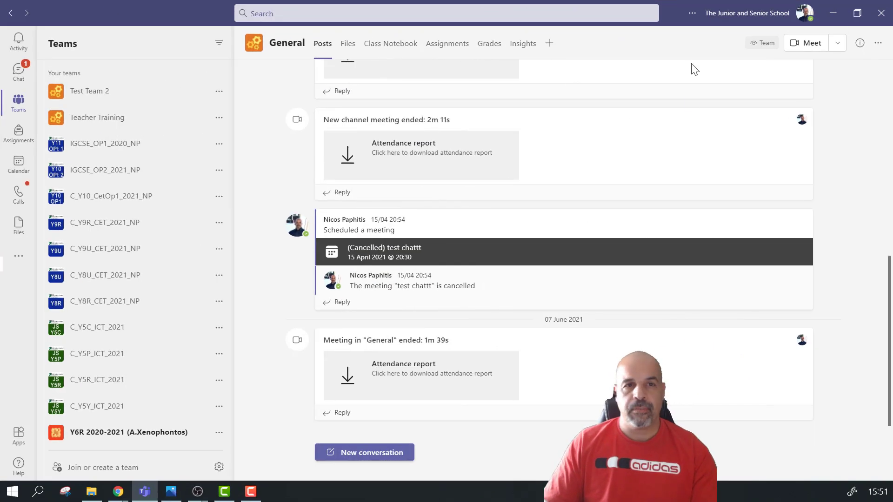
# Close Teams, quit it from the system tray icon, and relaunch it from the taskbar
pyautogui.click(881, 13)
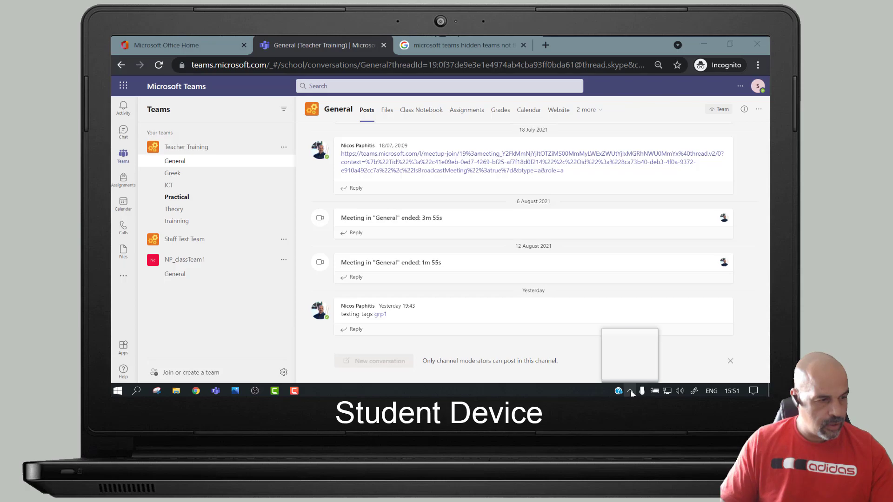
pyautogui.click(630, 391)
pyautogui.rightClick(611, 356)
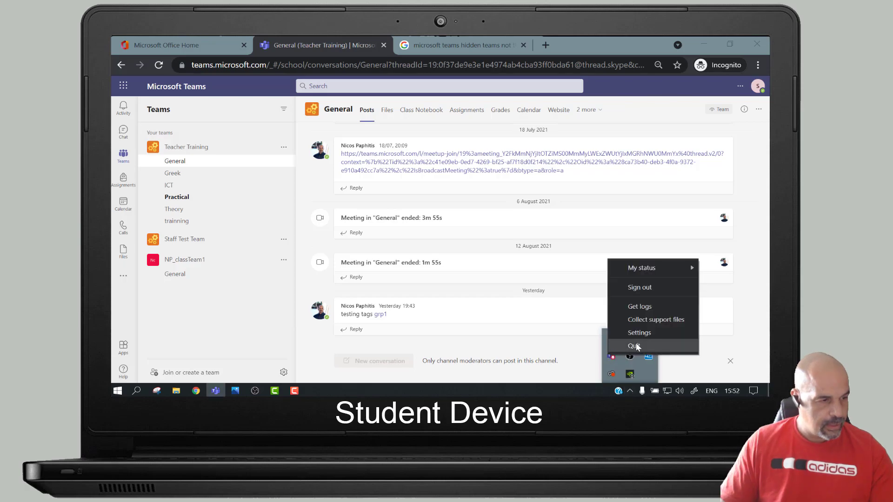
pyautogui.click(634, 344)
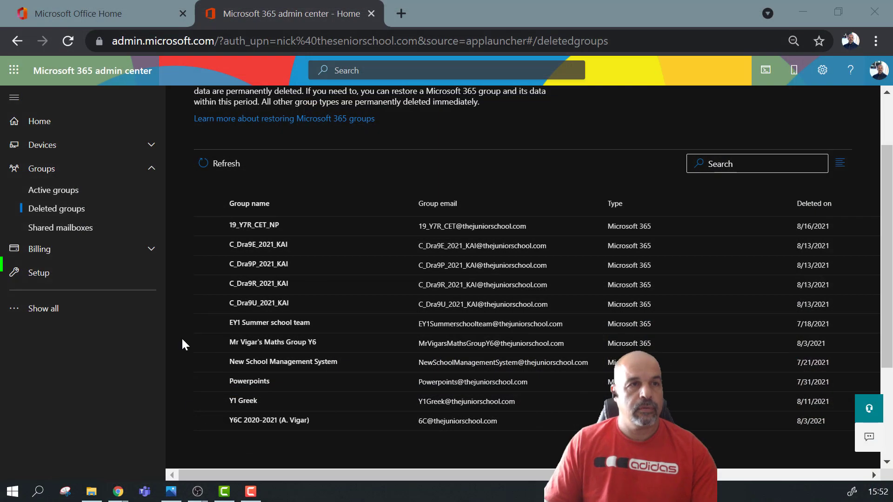
pyautogui.click(147, 492)
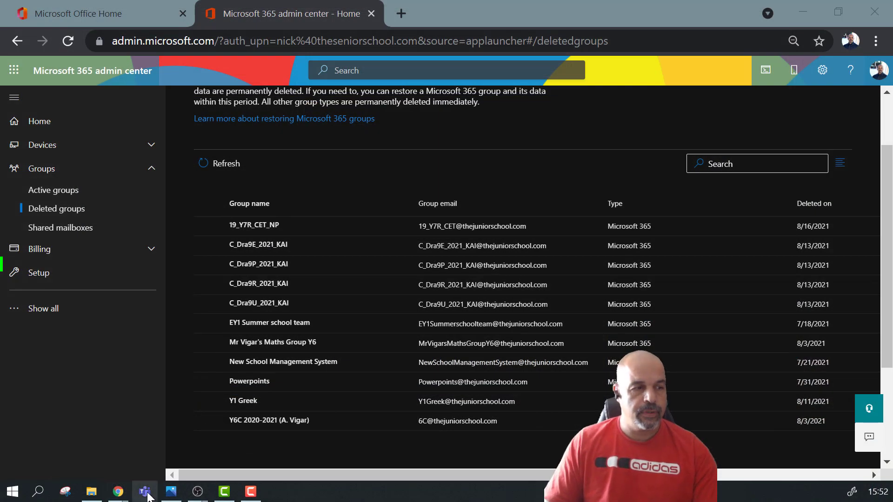